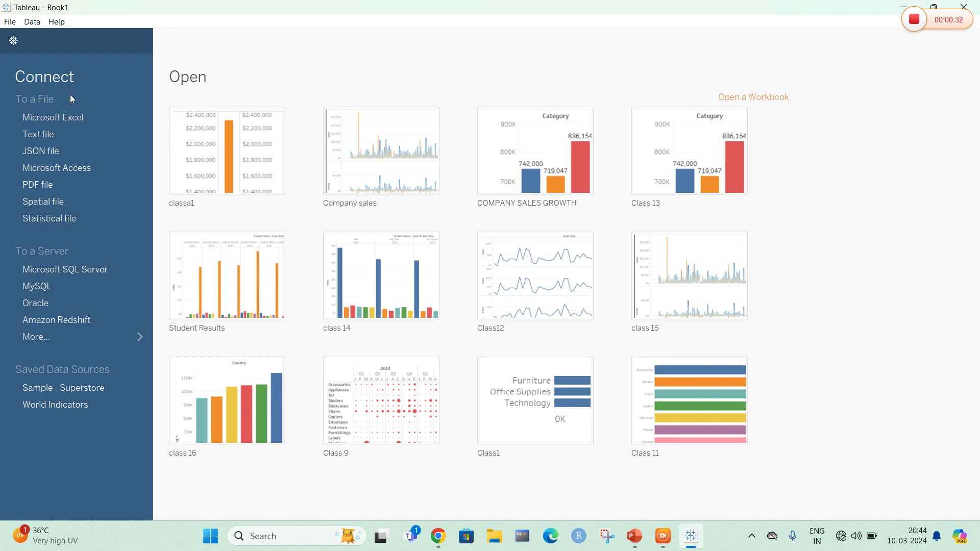
Connect to the saved Sample - Superstore data source and place Sales on the rows of the first worksheet
left_click(92, 387)
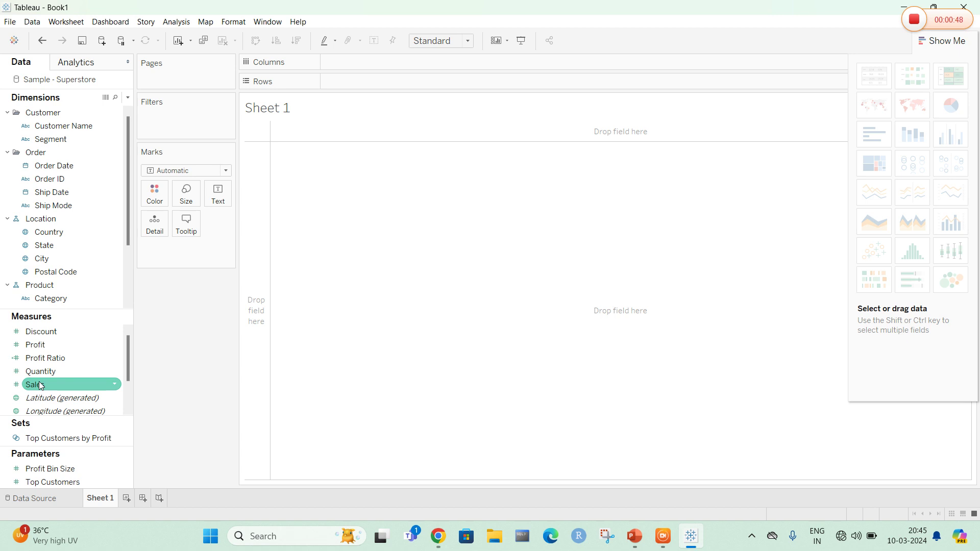
left_click_drag(40, 385, 344, 83)
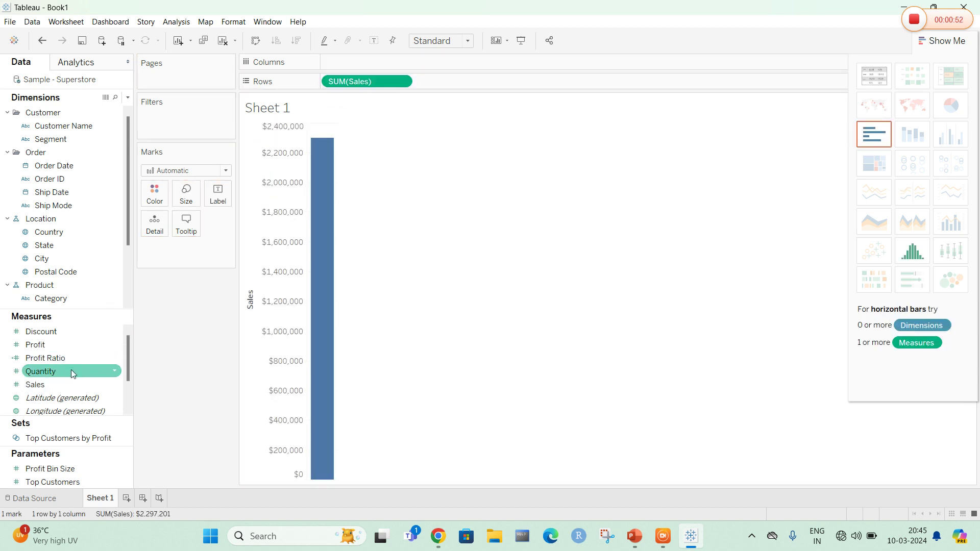
Add Profit to the Sales chart as a second vertical axis on the opposite side, making a dual-axis chart
left_click(59, 345)
left_click_drag(59, 343, 331, 268)
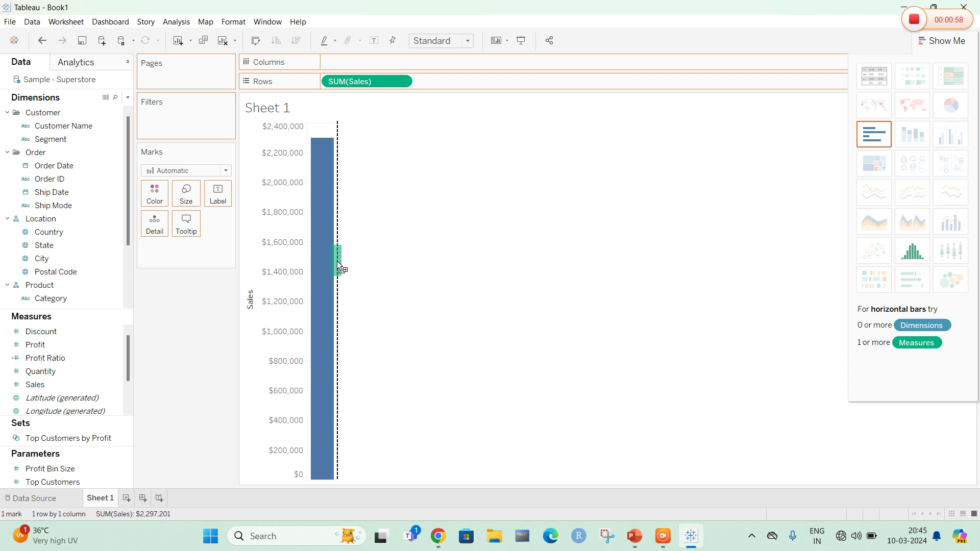
left_click_drag(337, 262, 338, 262)
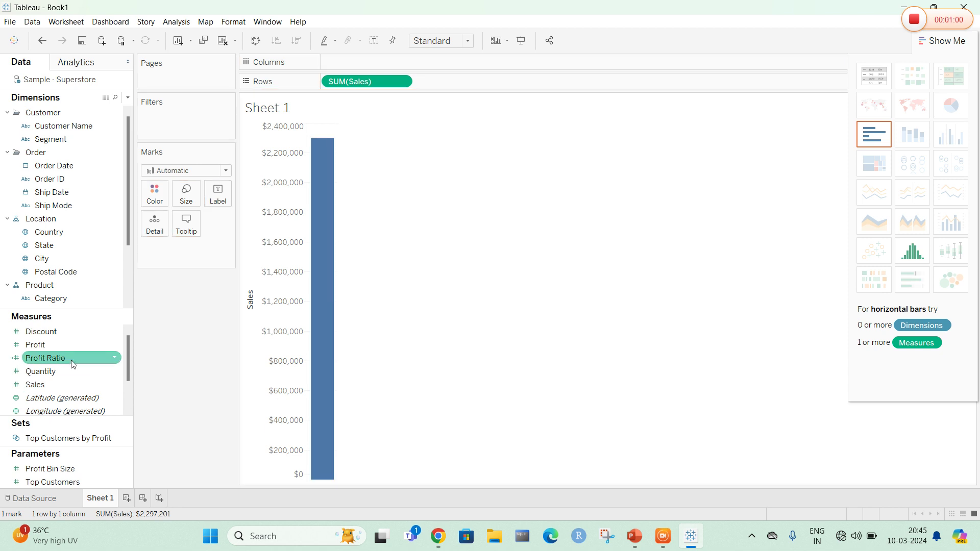
left_click_drag(43, 347, 332, 230)
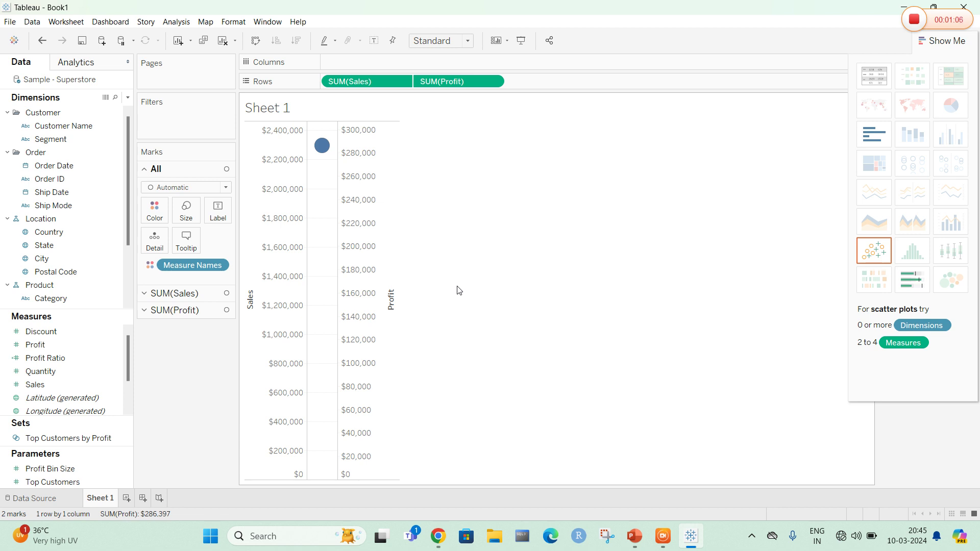
Synchronize the Profit axis with the Sales axis
left_click(372, 266)
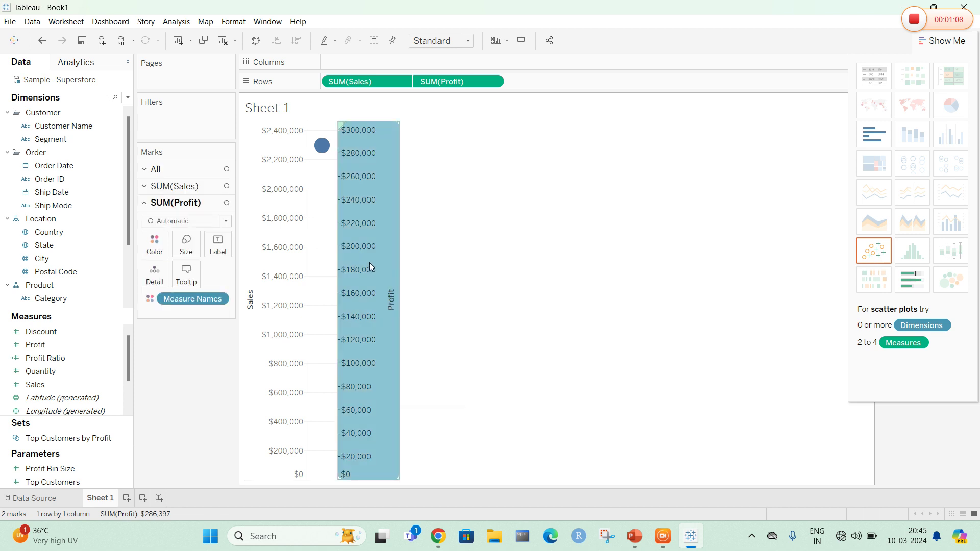
right_click(370, 264)
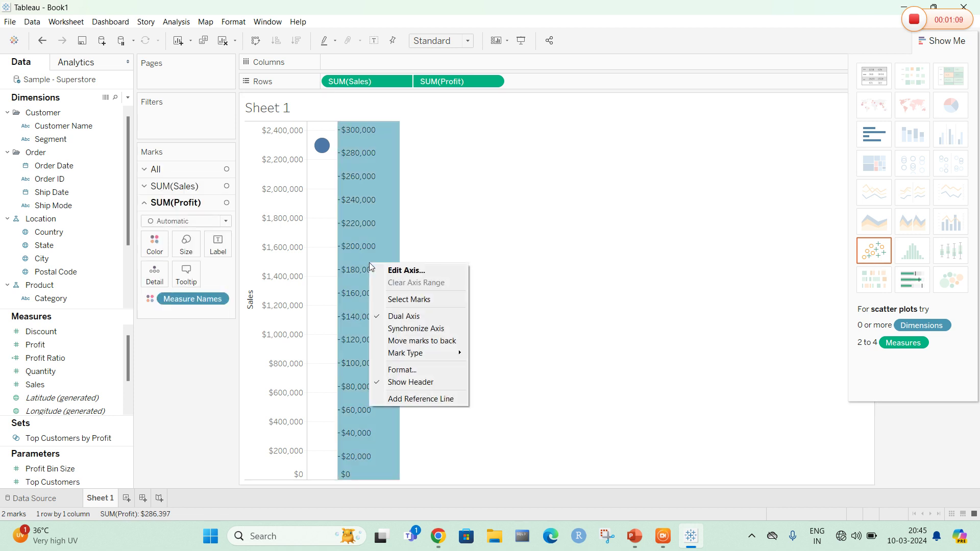
left_click(409, 329)
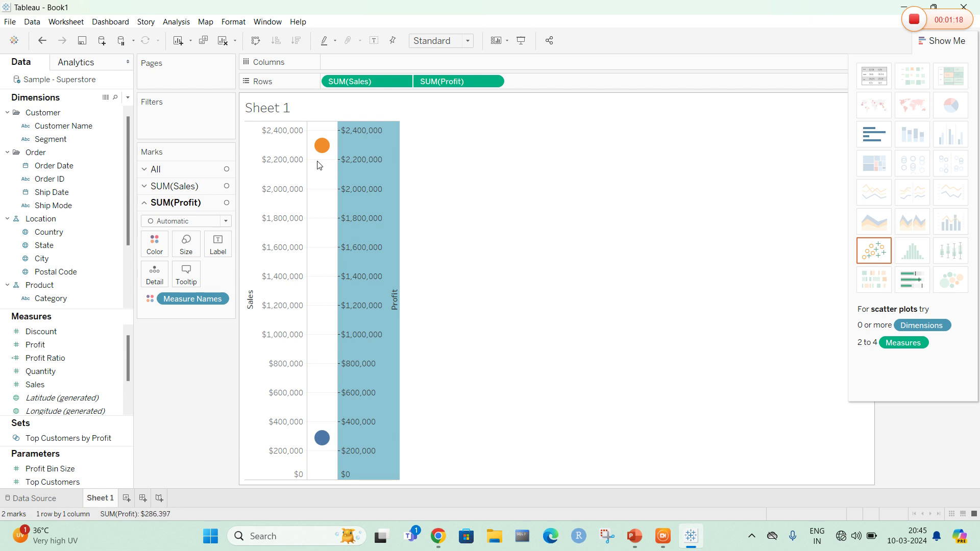
Change the mark type of both Profit and Sales to Bar
left_click(494, 81)
mouse_move(495, 302)
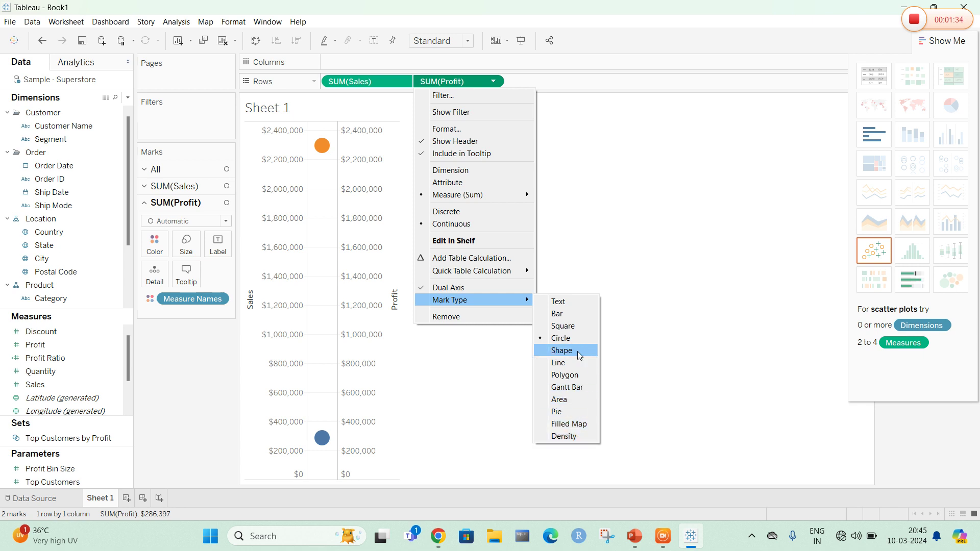
left_click(572, 314)
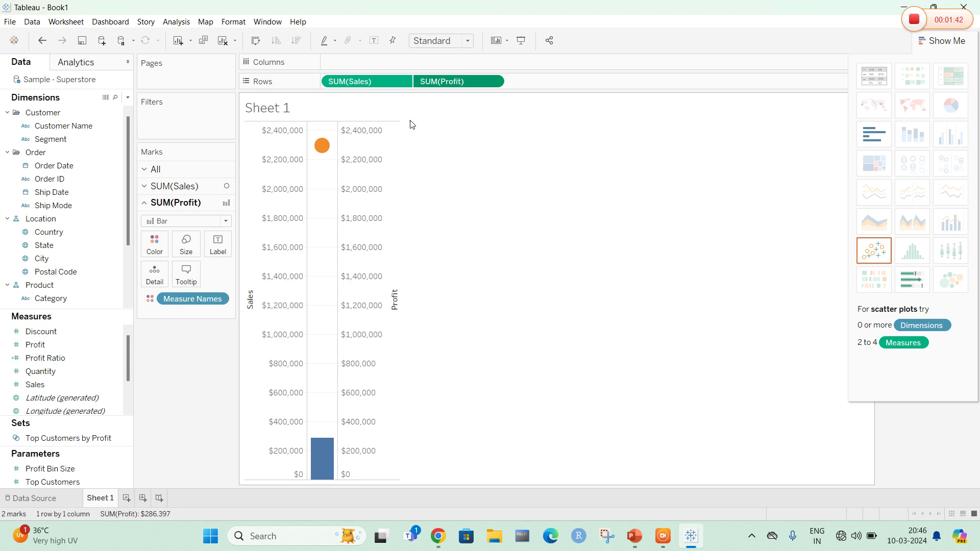
left_click(402, 82)
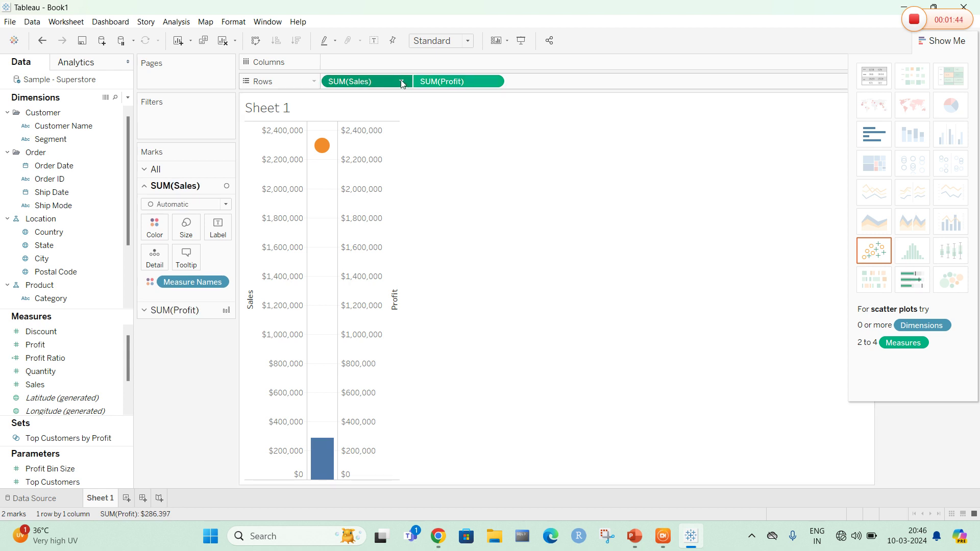
left_click(400, 81)
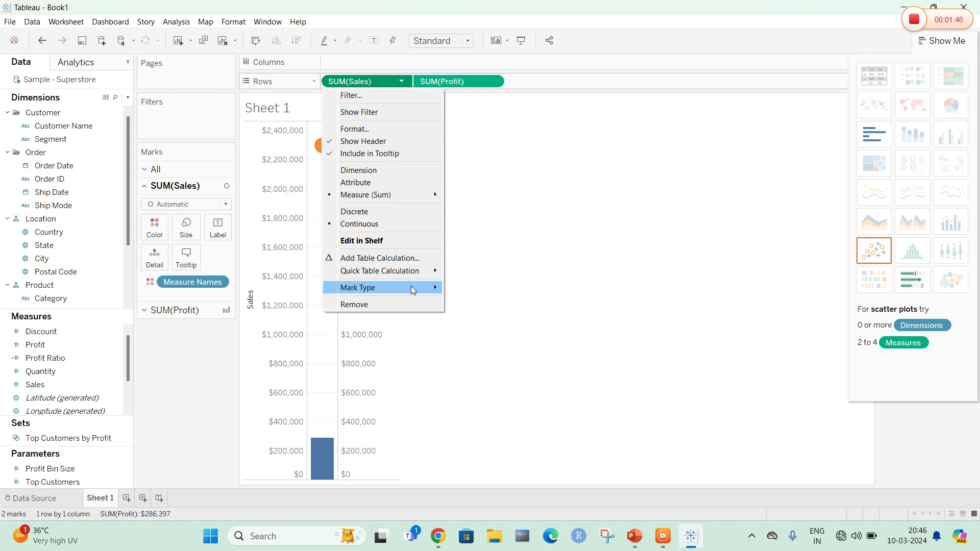
mouse_move(367, 288)
left_click(473, 305)
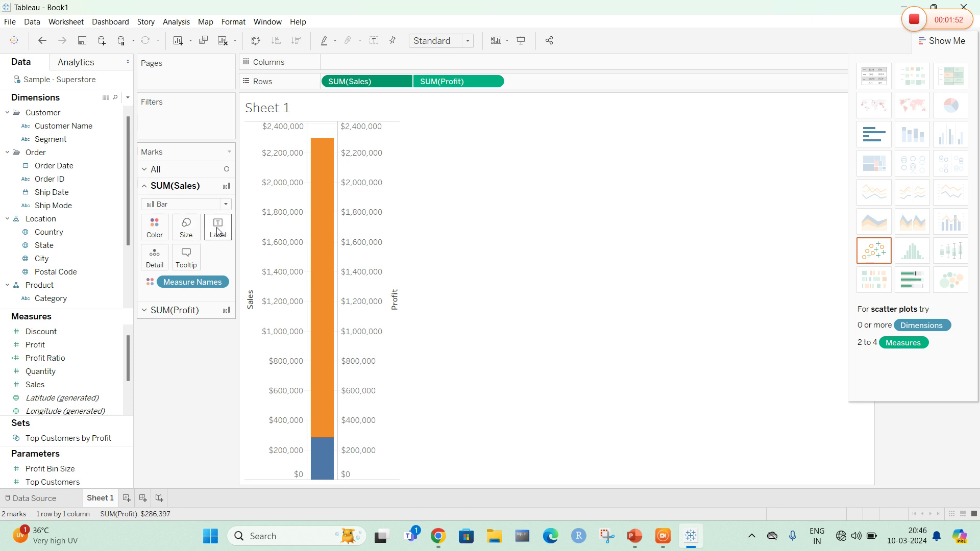
Reduce the size of the Sales marks so that the Sales bar is narrower than the Profit bar
left_click(186, 225)
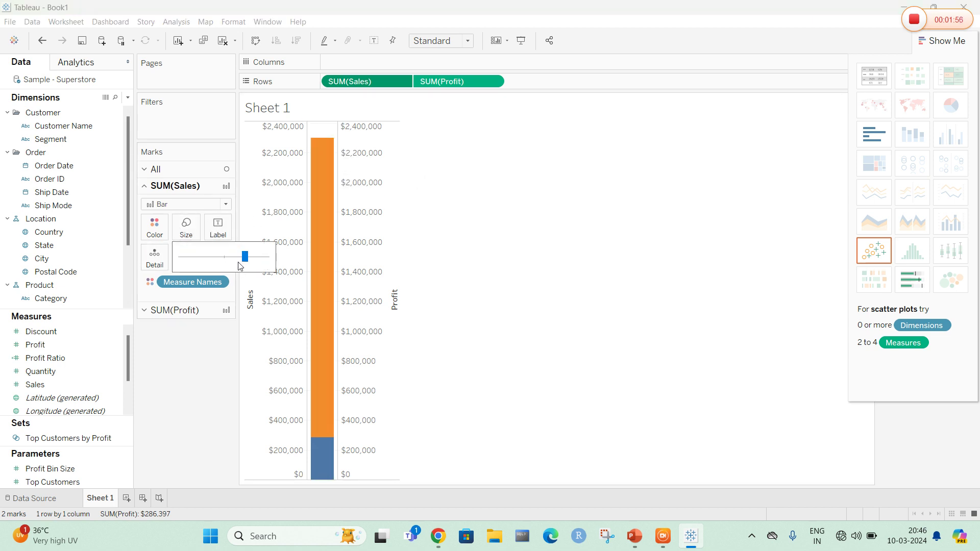
left_click_drag(236, 261, 218, 258)
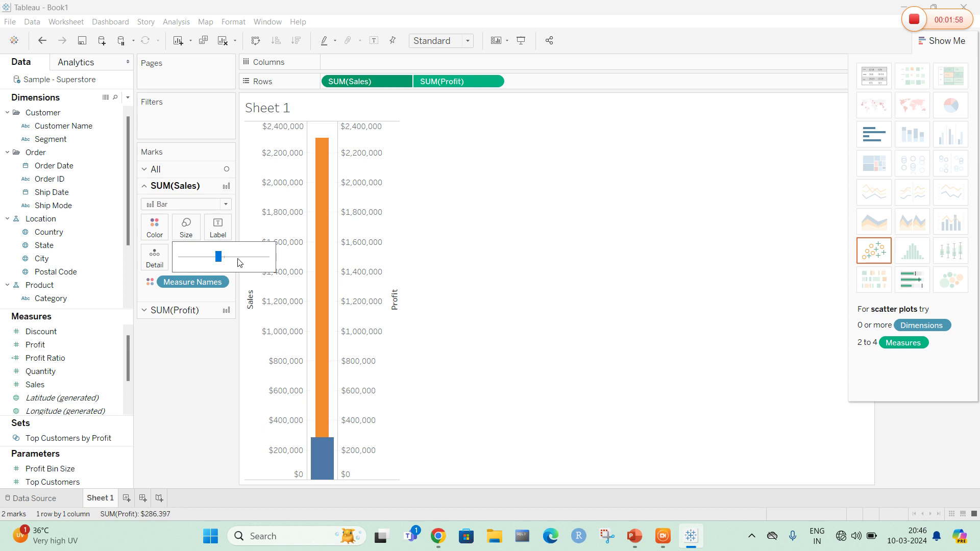
left_click(476, 270)
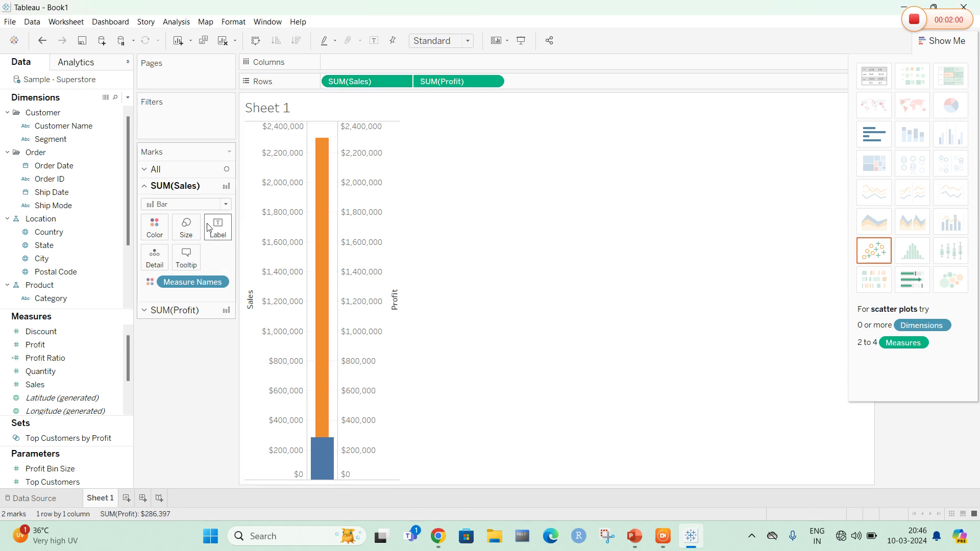
Move Profit ahead of Sales on the rows so that the narrow Sales bar is drawn in front
left_click(221, 233)
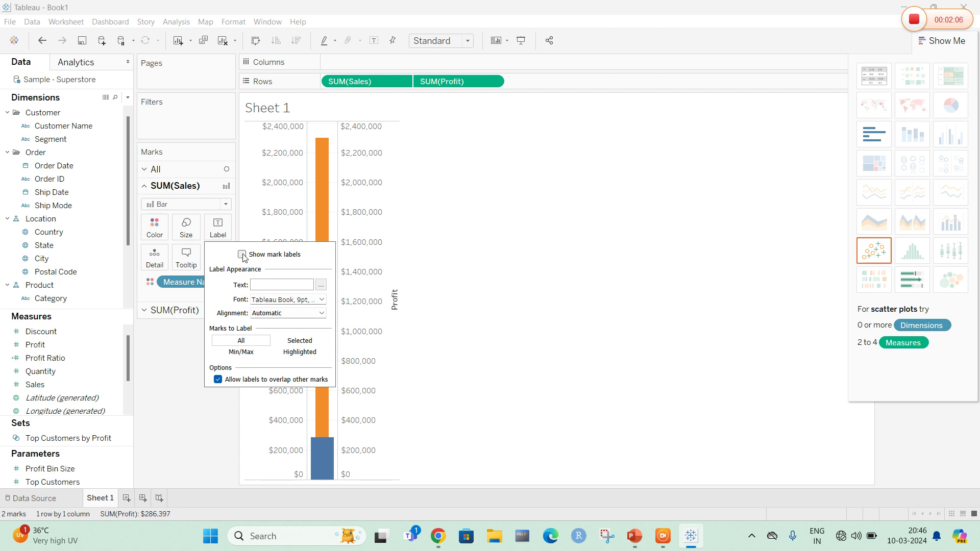
left_click(477, 251)
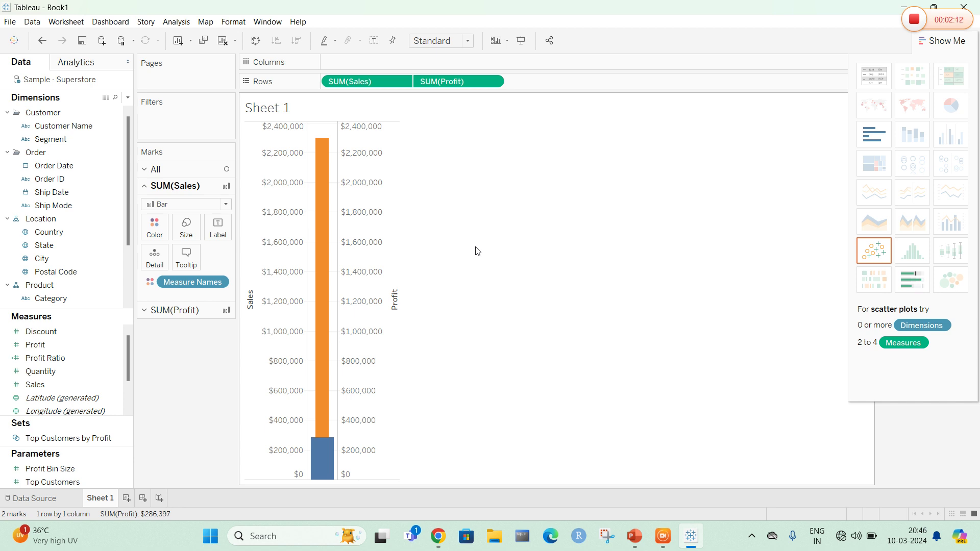
mouse_move(486, 82)
left_mouse_down()
mouse_move(387, 89)
mouse_move(369, 76)
mouse_move(339, 79)
left_mouse_up()
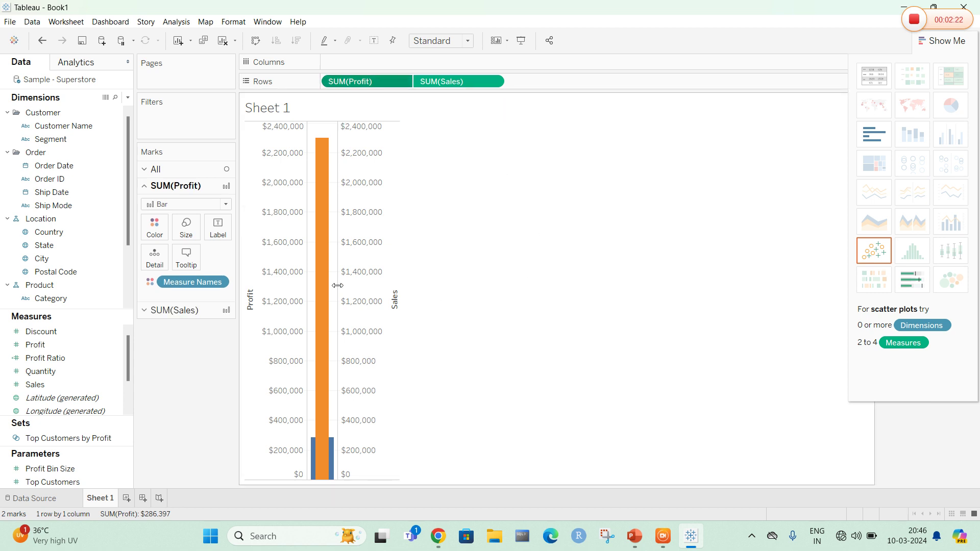
Show mark labels on the Profit bar
mouse_move(321, 141)
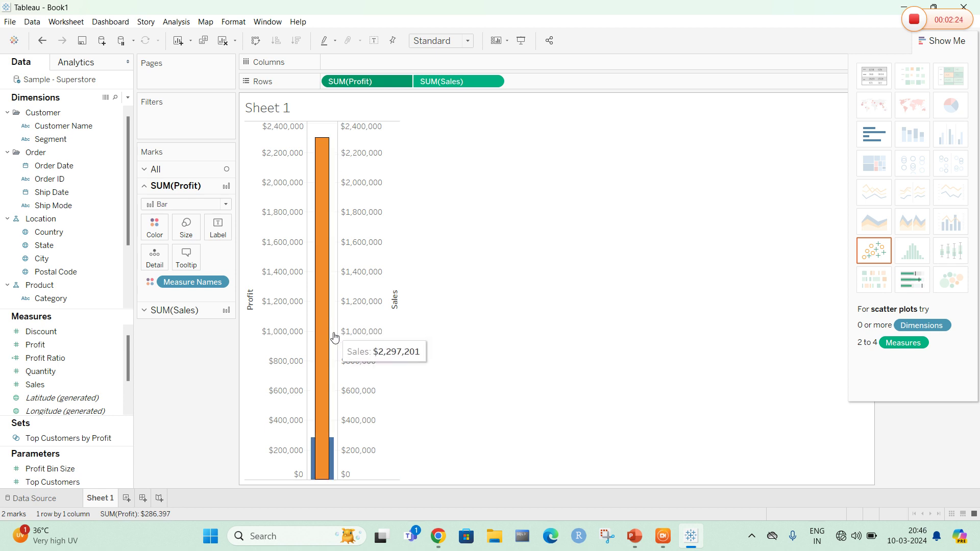
left_click(218, 227)
left_click(242, 254)
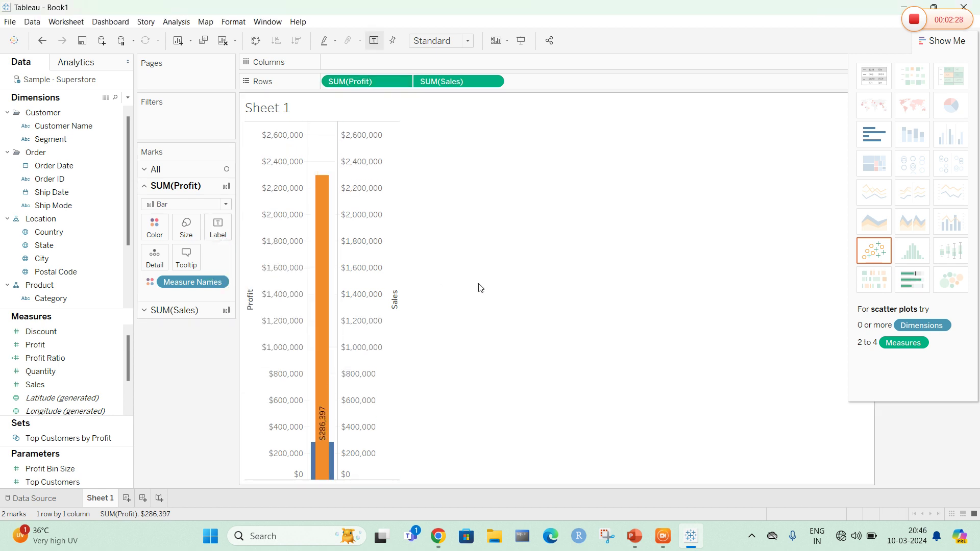
left_click(480, 288)
mouse_move(323, 429)
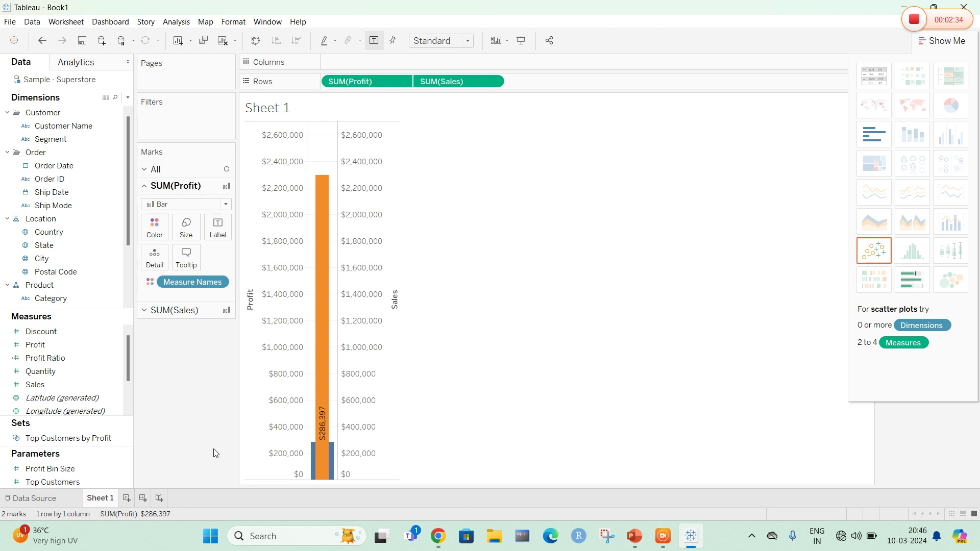
Create a new worksheet and place Sales and Profit on its rows as two separate bar charts
left_click(126, 498)
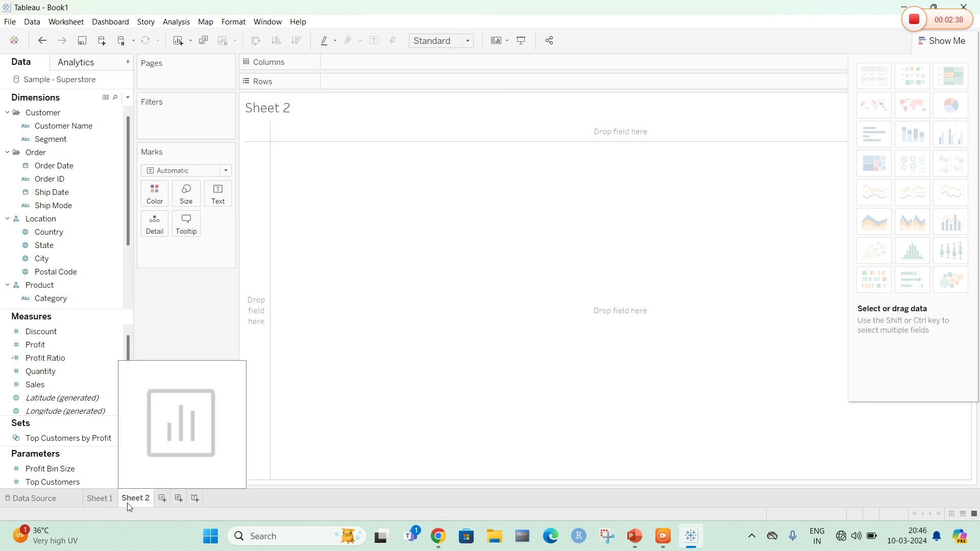
left_click_drag(118, 397, 71, 94)
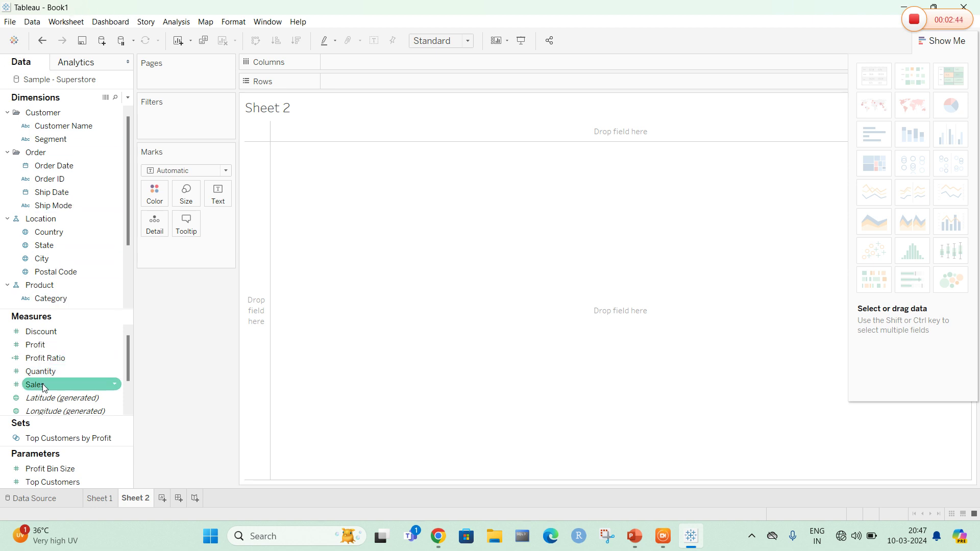
mouse_move(43, 387)
left_mouse_down()
mouse_move(139, 271)
mouse_move(319, 86)
mouse_move(352, 83)
left_mouse_up()
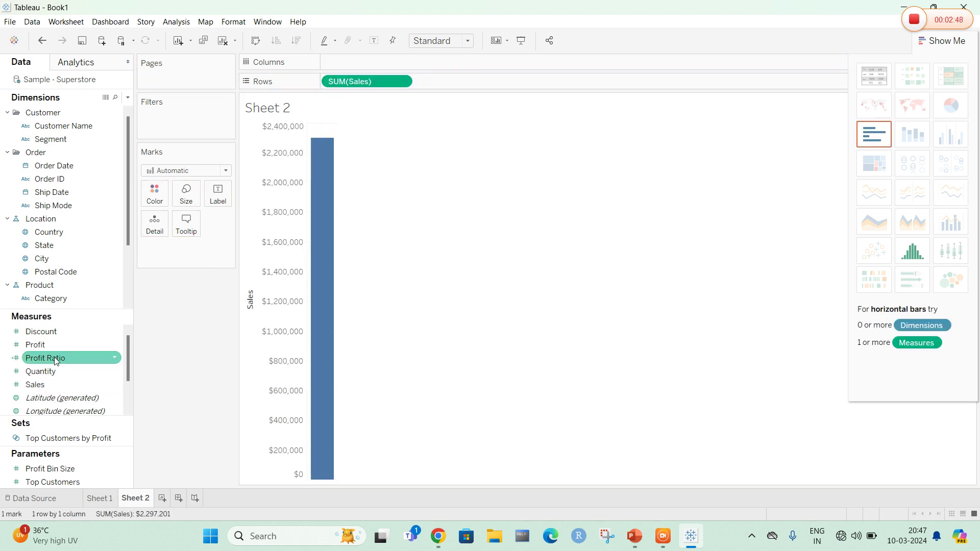
left_click_drag(49, 351, 443, 84)
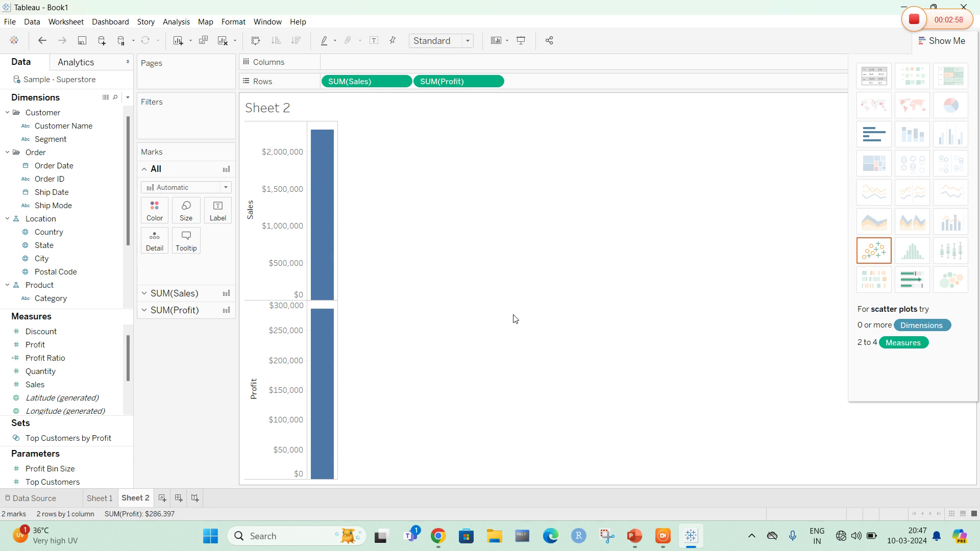
Turn the Profit axis on the second worksheet into a dual axis with Sales
right_click(266, 362)
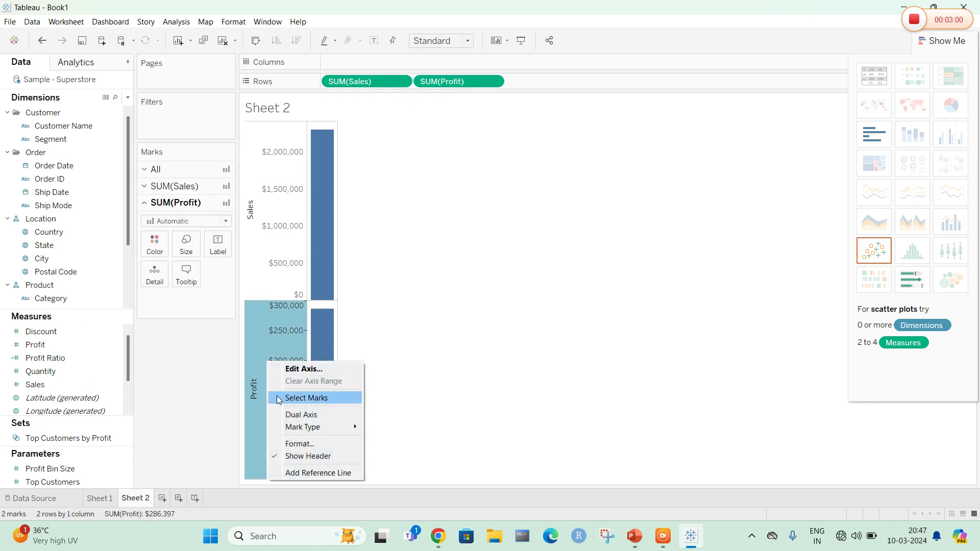
left_click(290, 413)
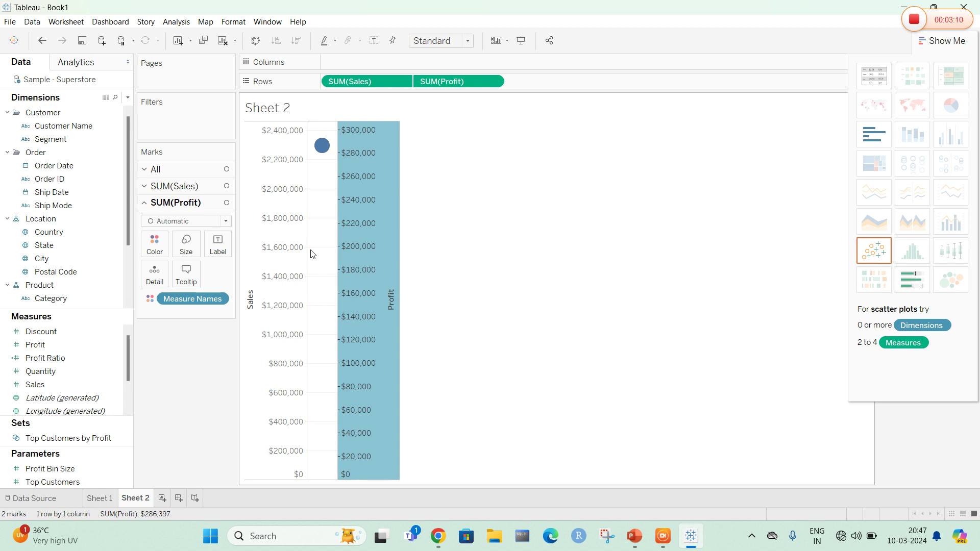
left_click(493, 82)
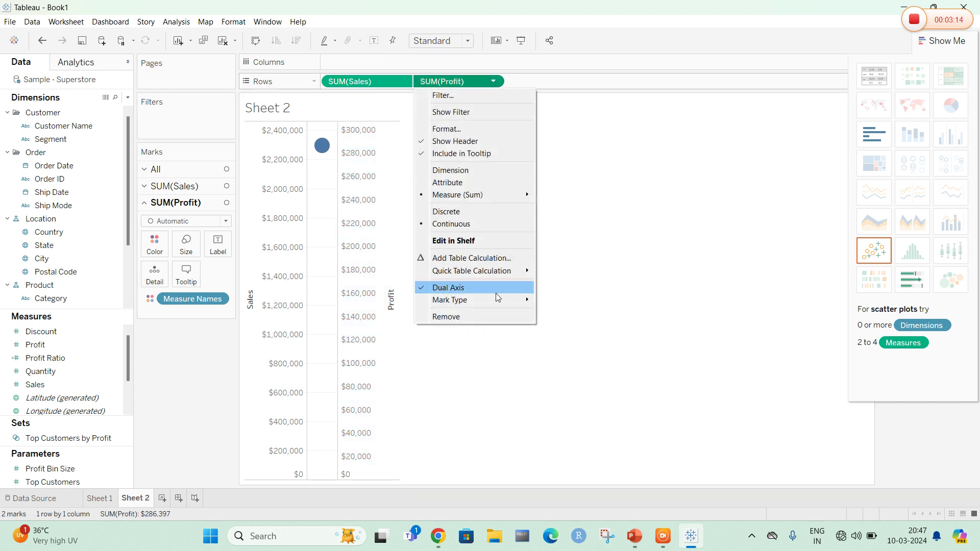
mouse_move(497, 299)
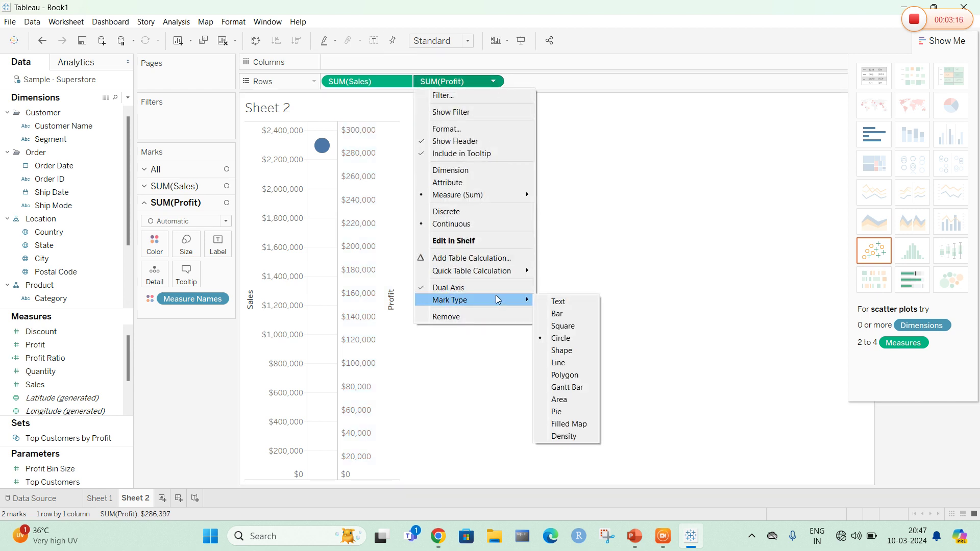
left_click(473, 350)
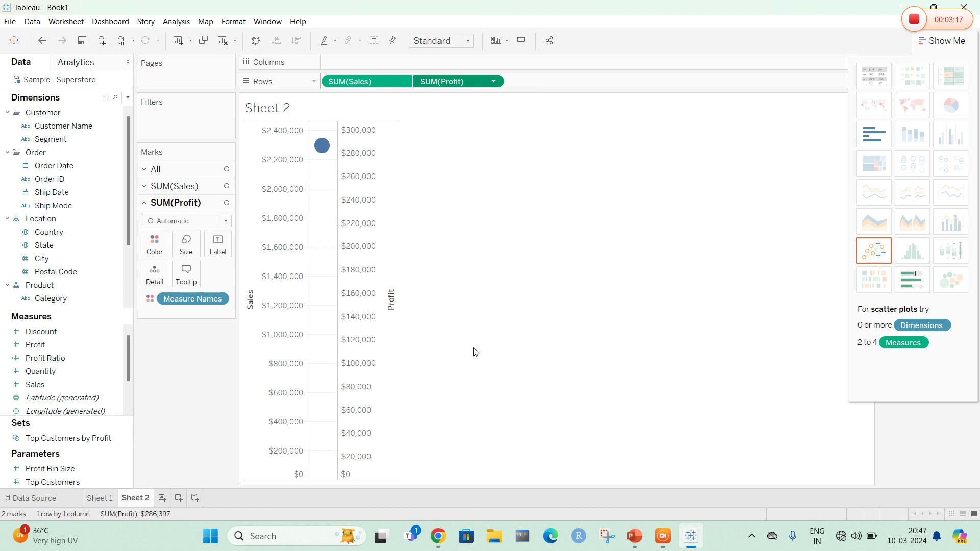
Synchronize the Profit axis with the Sales axis on the second worksheet
left_click(361, 207)
right_click(360, 206)
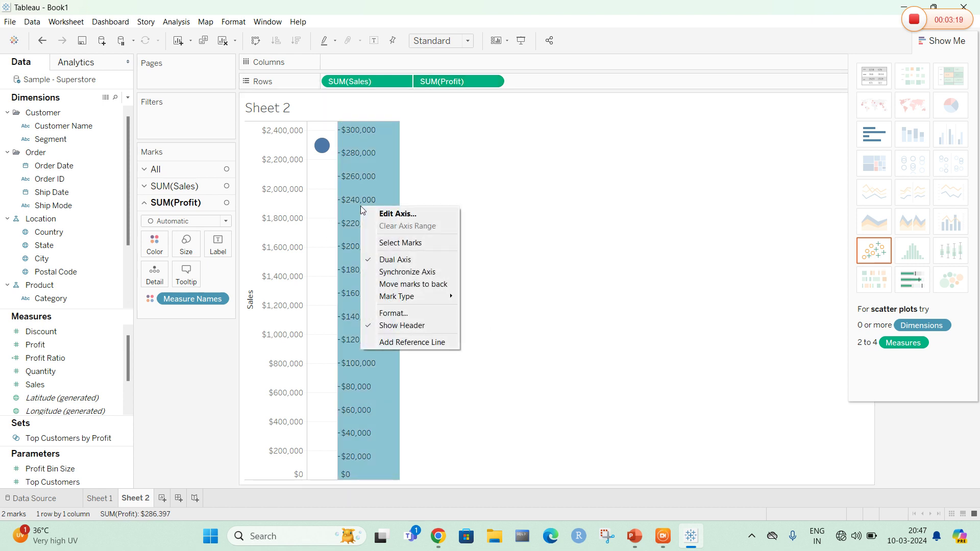
left_click(395, 274)
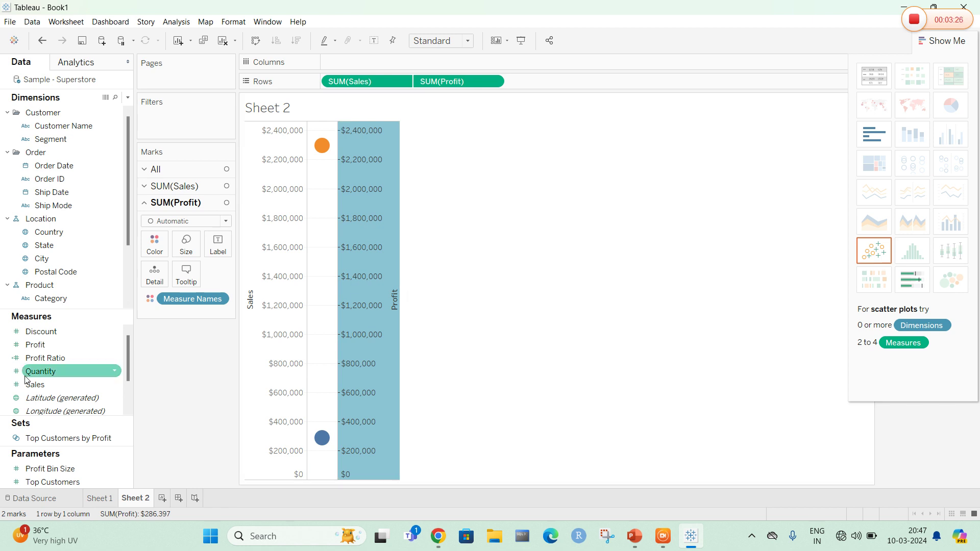
Add Order Date by year to the columns to plot Sales and Profit over time
left_click_drag(49, 168, 345, 65)
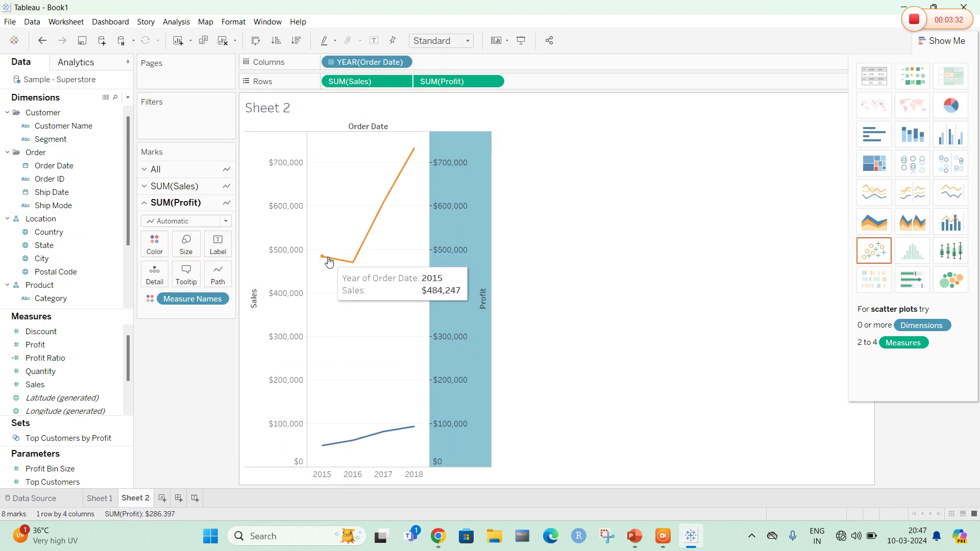
mouse_move(344, 263)
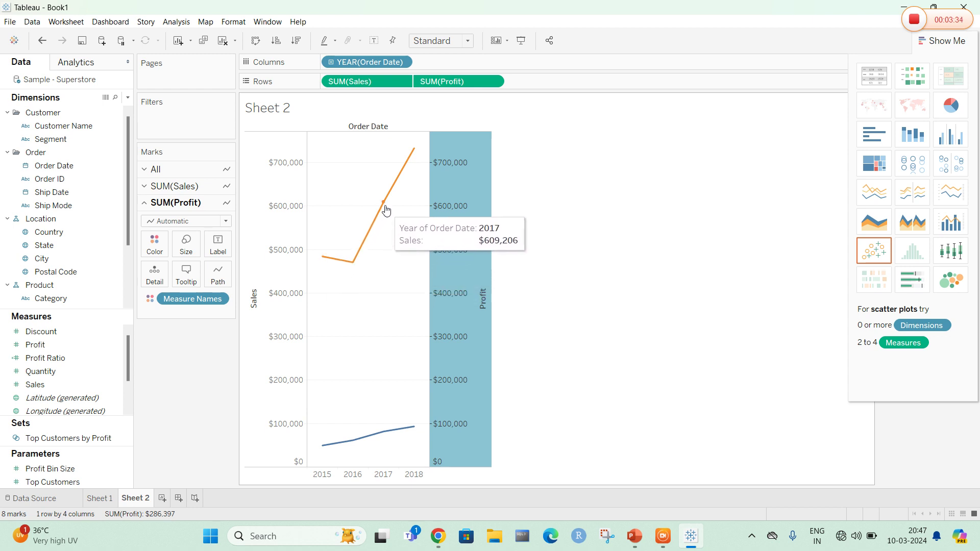
Change the Profit mark type to Bar so it combines with the Sales line by order year
mouse_move(412, 159)
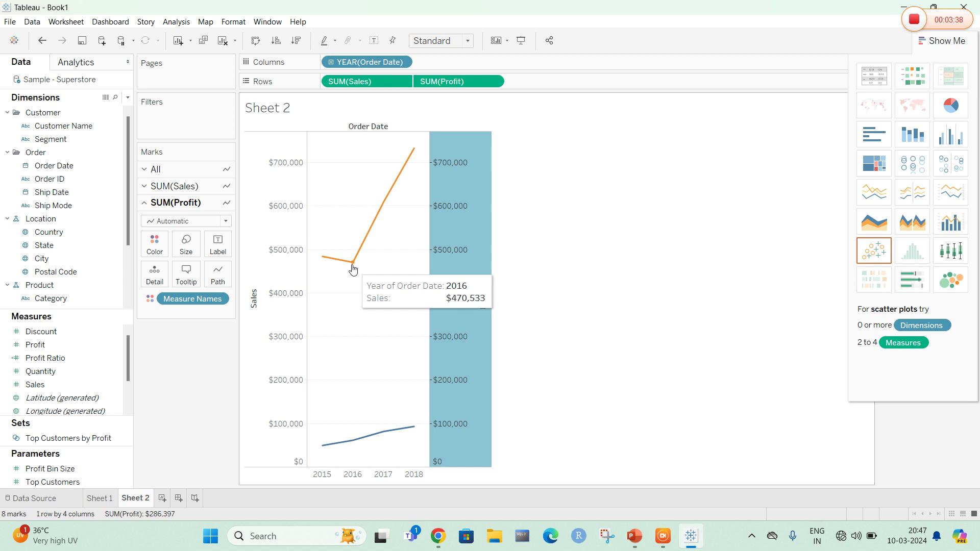
mouse_move(382, 436)
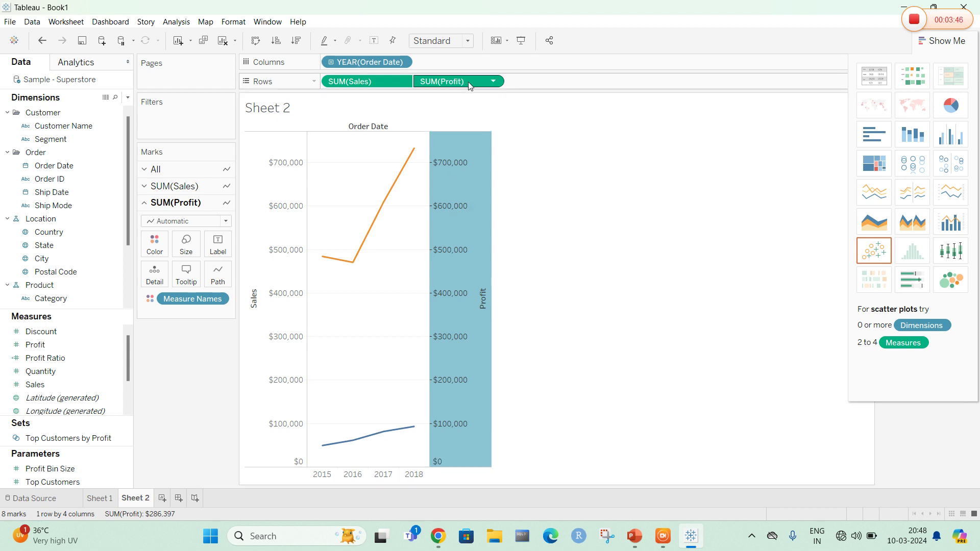
left_click(493, 82)
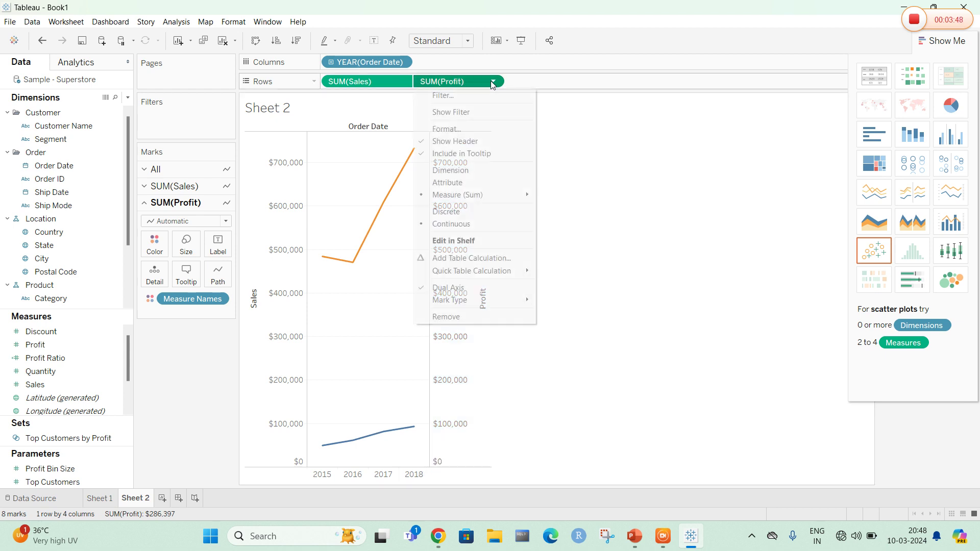
left_click(493, 82)
left_click(492, 82)
left_click(496, 288)
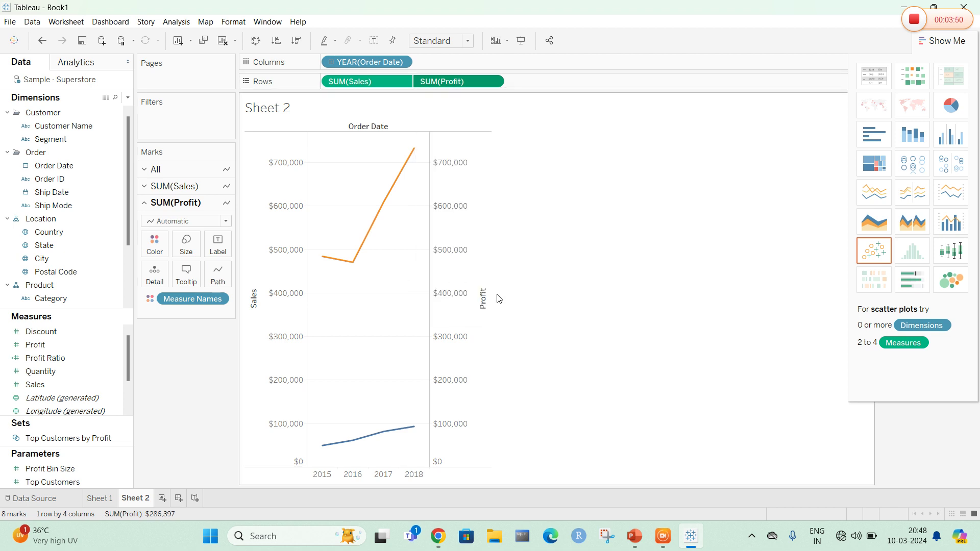
left_click(493, 82)
mouse_move(496, 301)
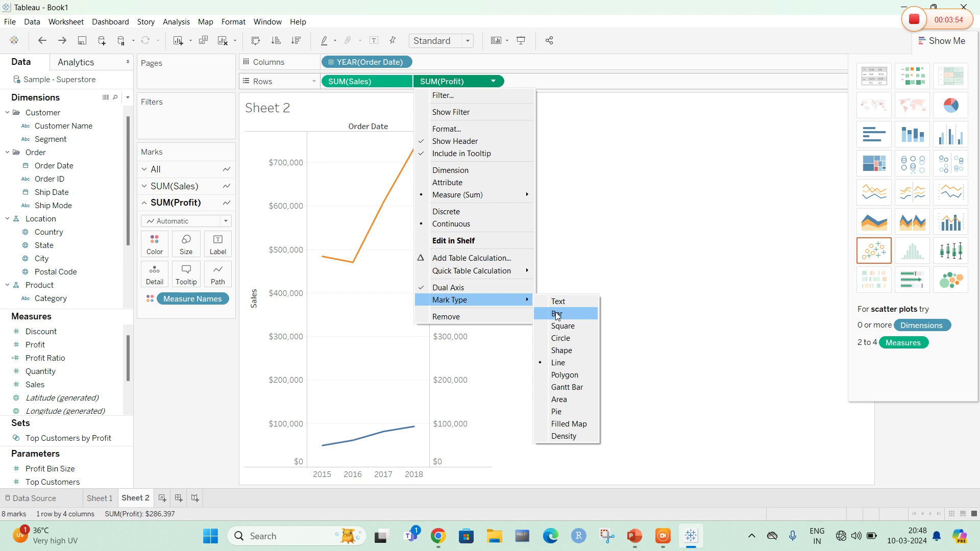
left_click(557, 314)
mouse_move(327, 466)
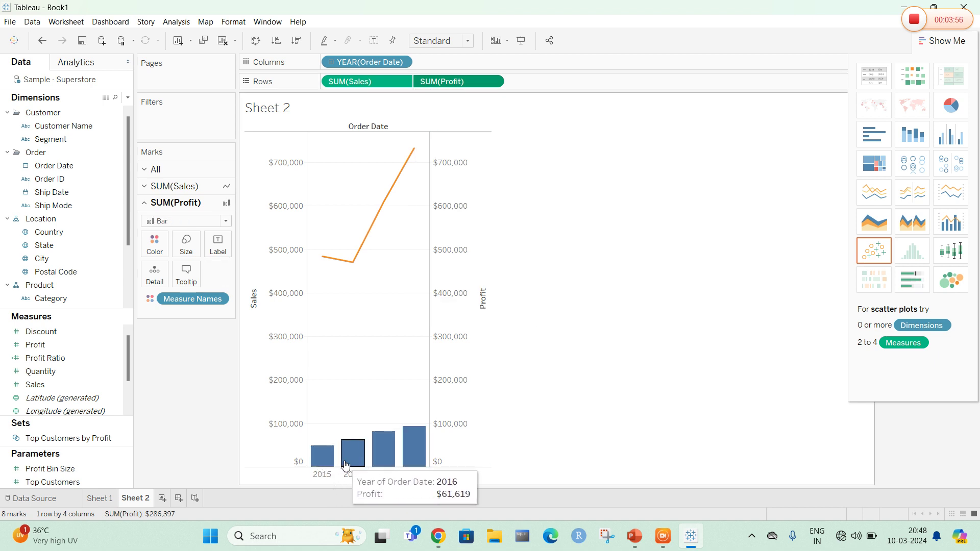
mouse_move(418, 452)
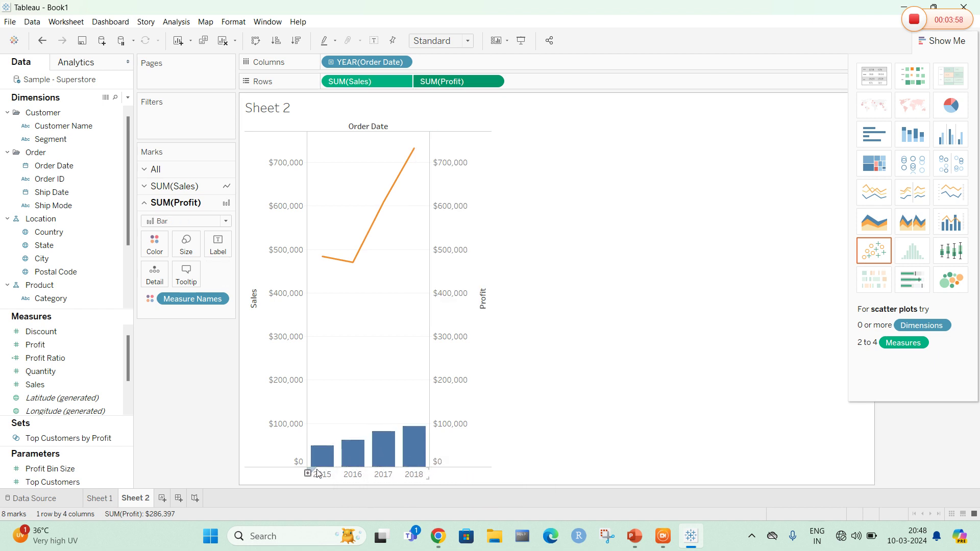
mouse_move(337, 450)
mouse_move(415, 151)
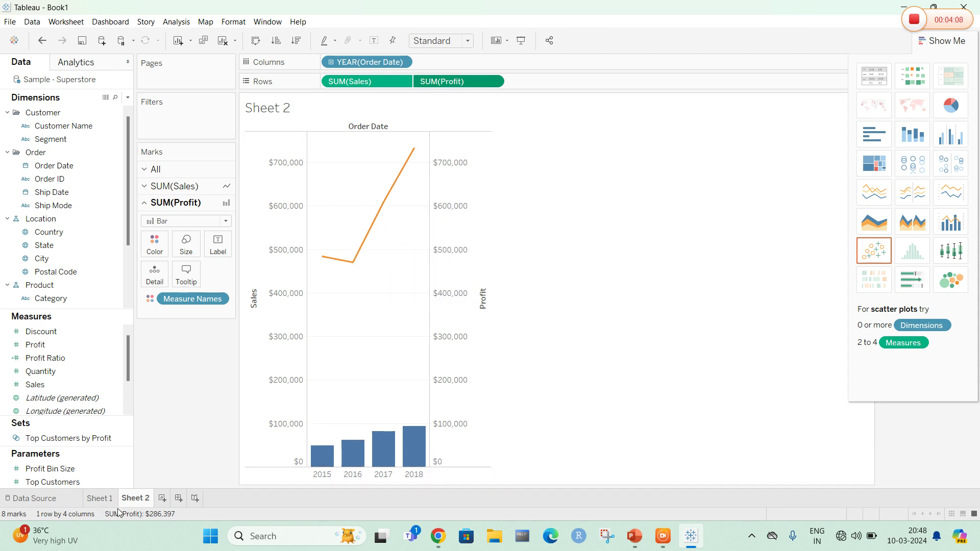
Create a new worksheet and place Order Date on its columns, grouped by month
left_click(162, 499)
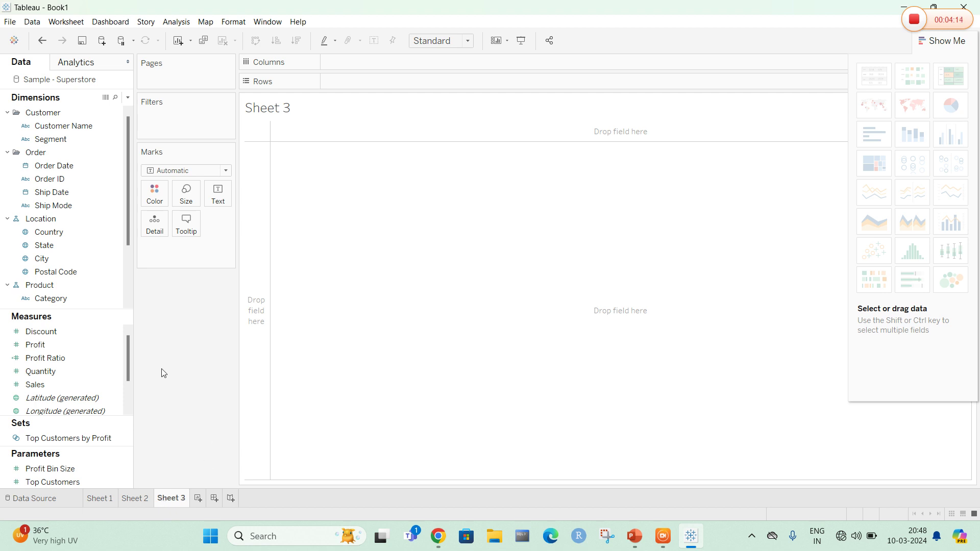
left_click_drag(48, 169, 352, 65)
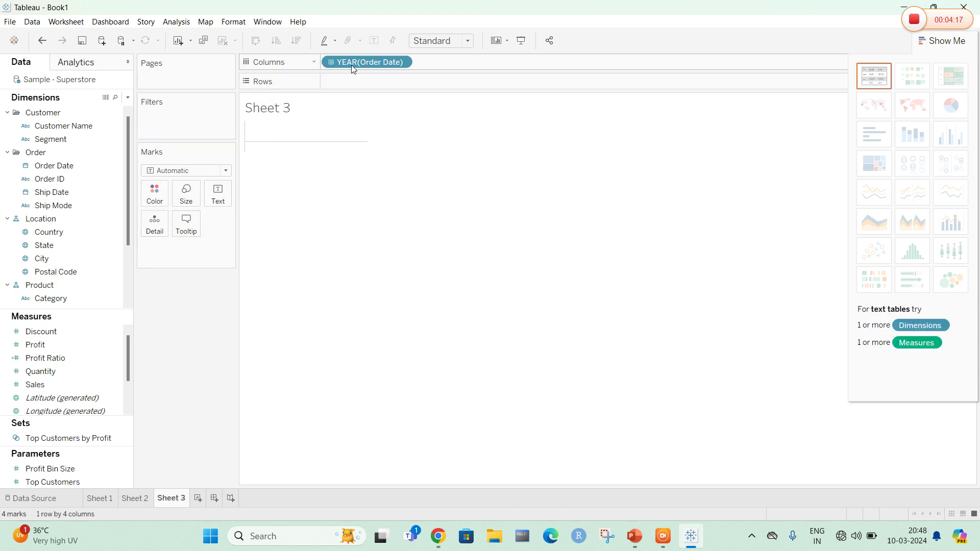
left_click(405, 65)
left_click(395, 219)
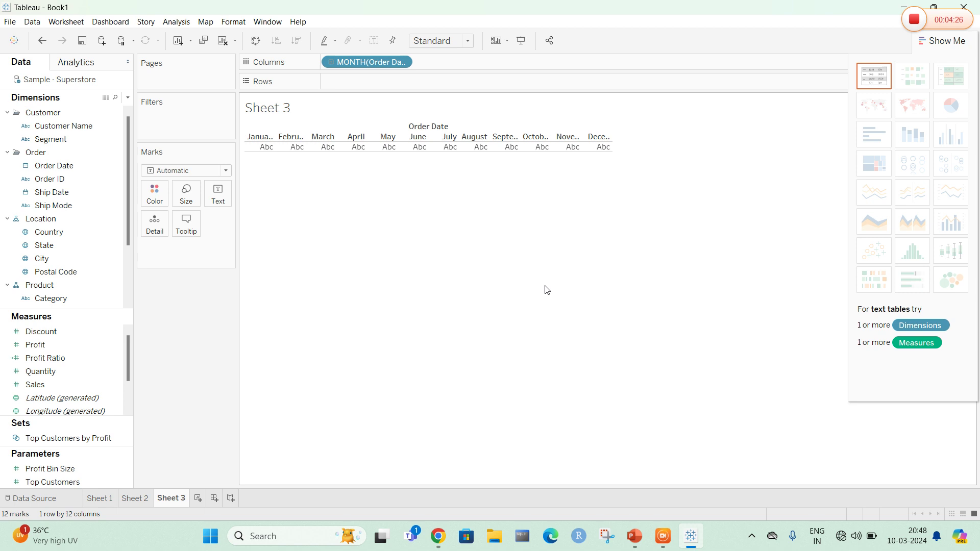
left_click(134, 498)
left_click(172, 498)
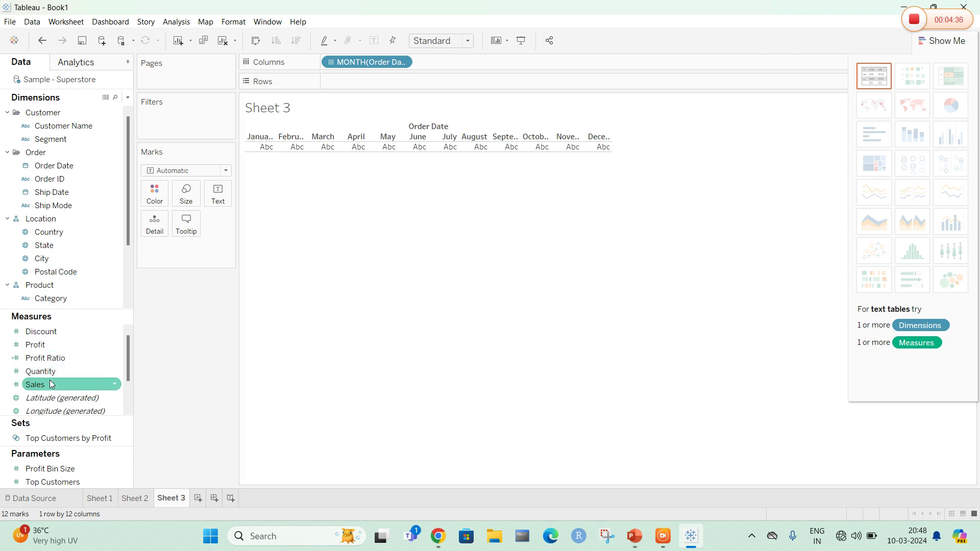
Plot Sales by month and blend Profit and Discount onto the same value axis
left_click_drag(51, 385, 348, 79)
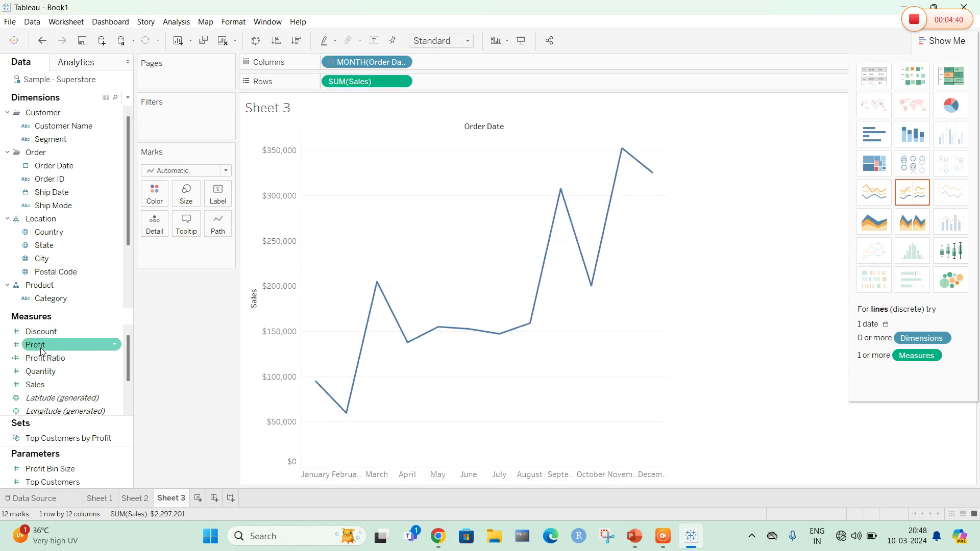
left_click_drag(42, 350, 288, 243)
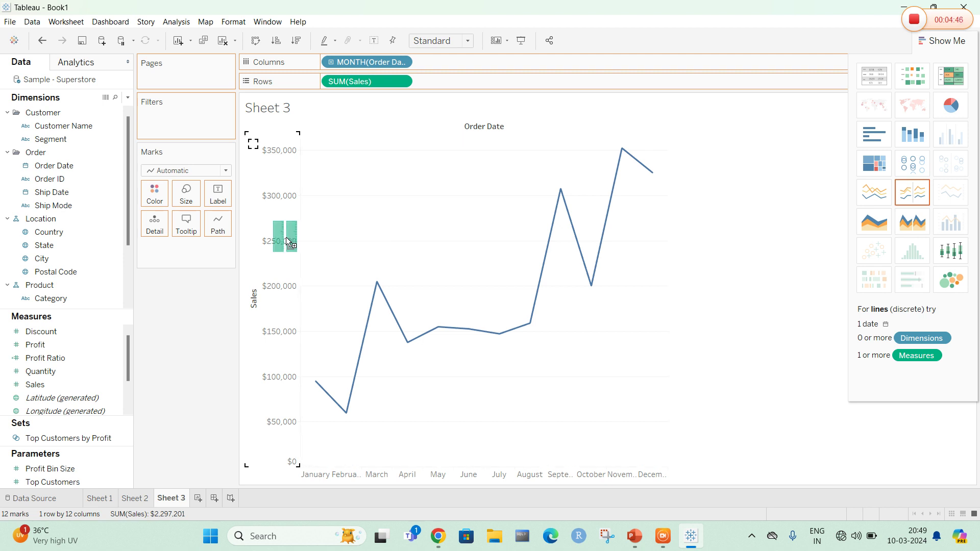
left_click_drag(288, 242, 285, 239)
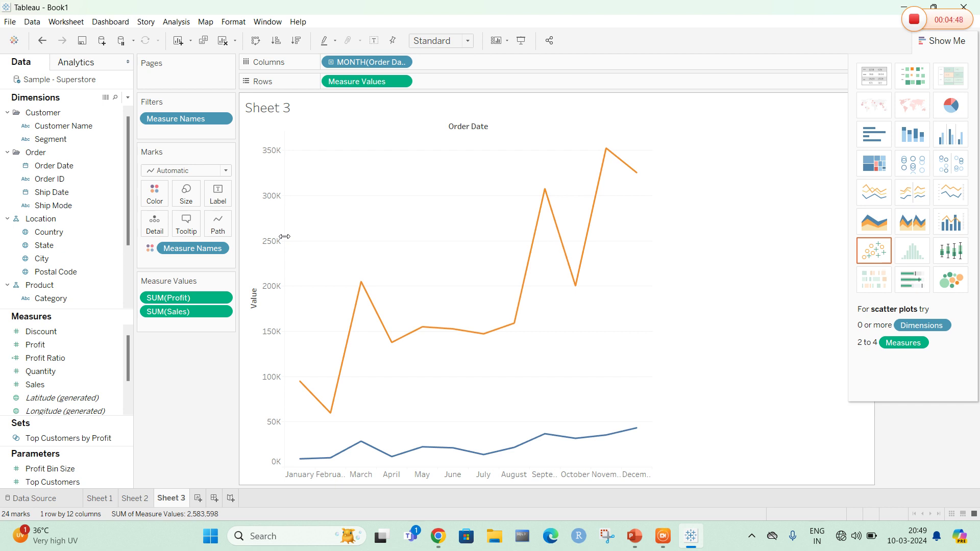
mouse_move(448, 453)
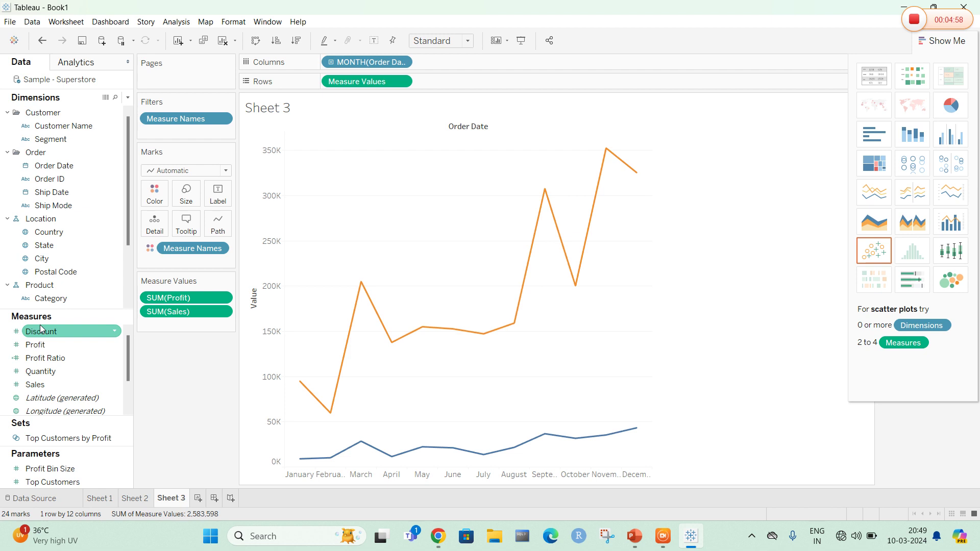
left_click_drag(41, 329, 274, 226)
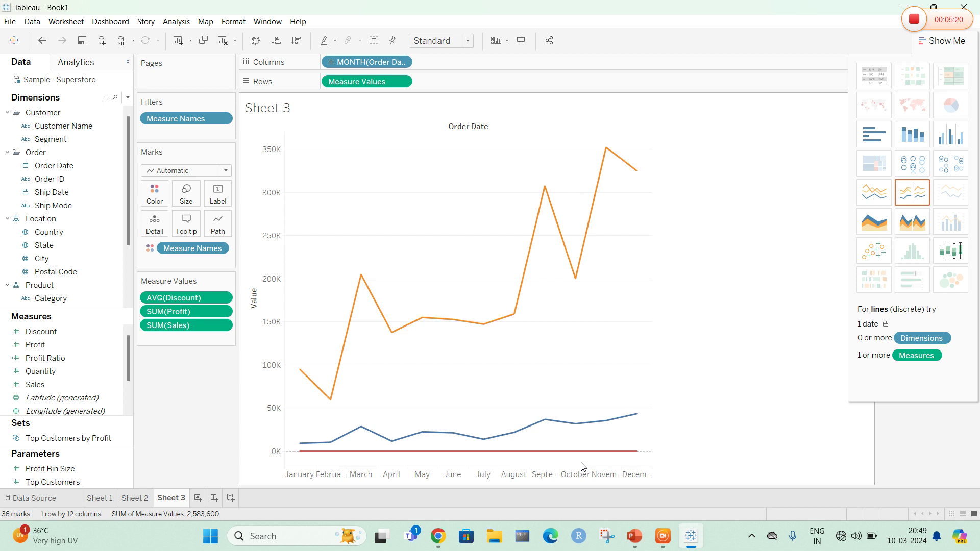
Create a new worksheet plotting Quantity by Order Date year, with Profit and Discount blended onto the Quantity axis
left_click(197, 499)
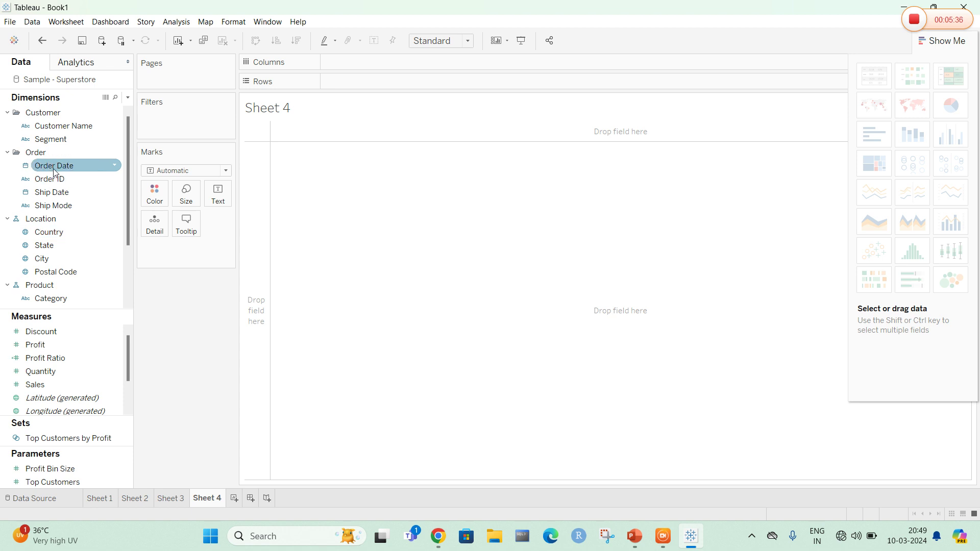
left_click_drag(84, 169, 346, 66)
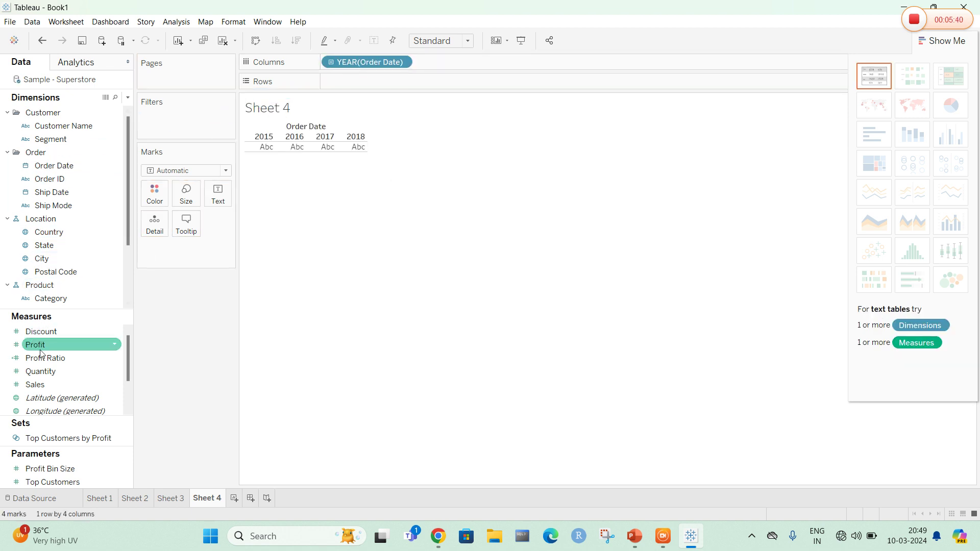
left_click_drag(41, 372, 342, 85)
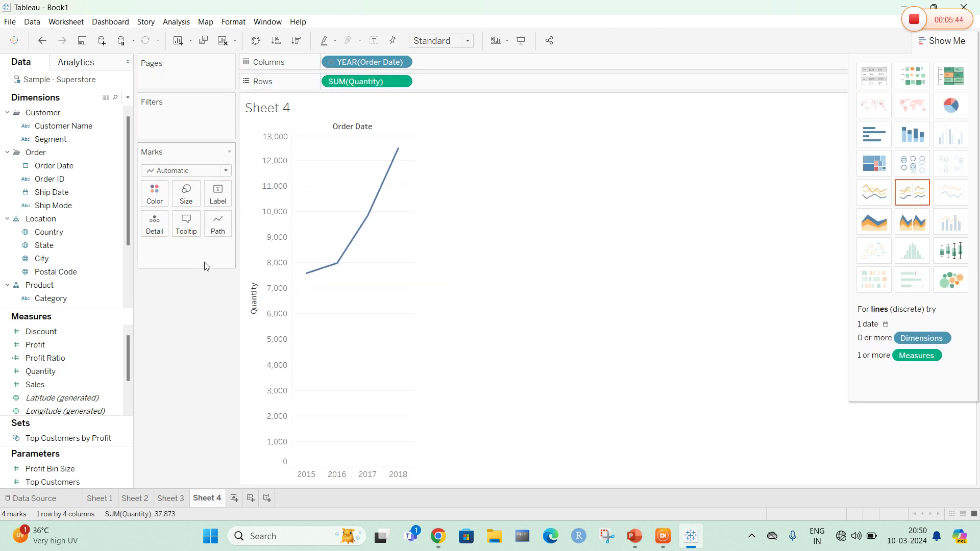
left_click_drag(44, 352, 272, 253)
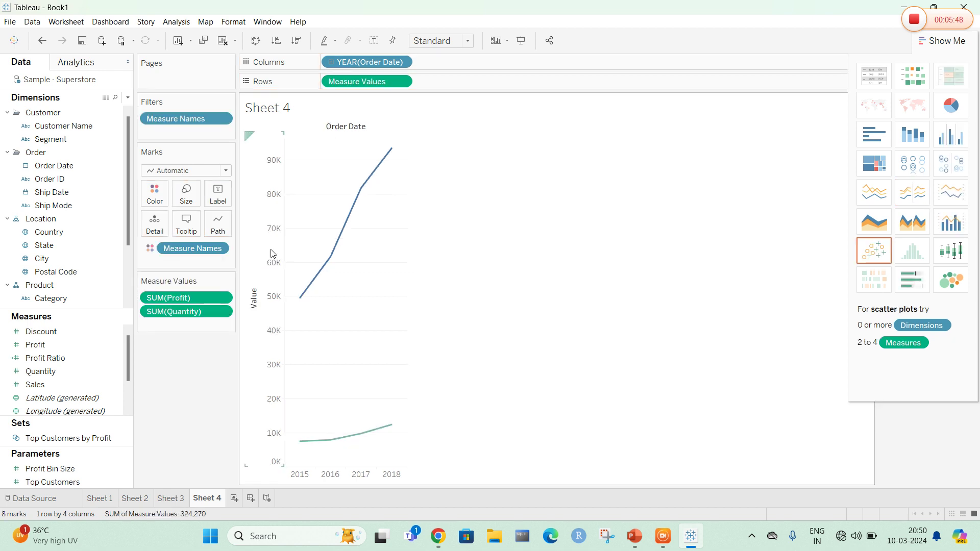
left_click_drag(41, 332, 273, 268)
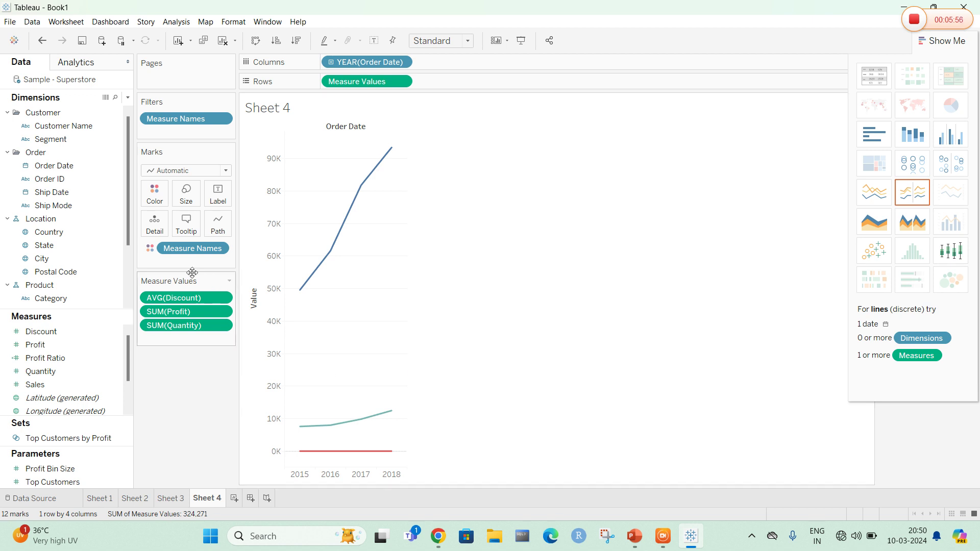
Show mark labels on the Discount, Profit and Quantity lines
left_click(215, 196)
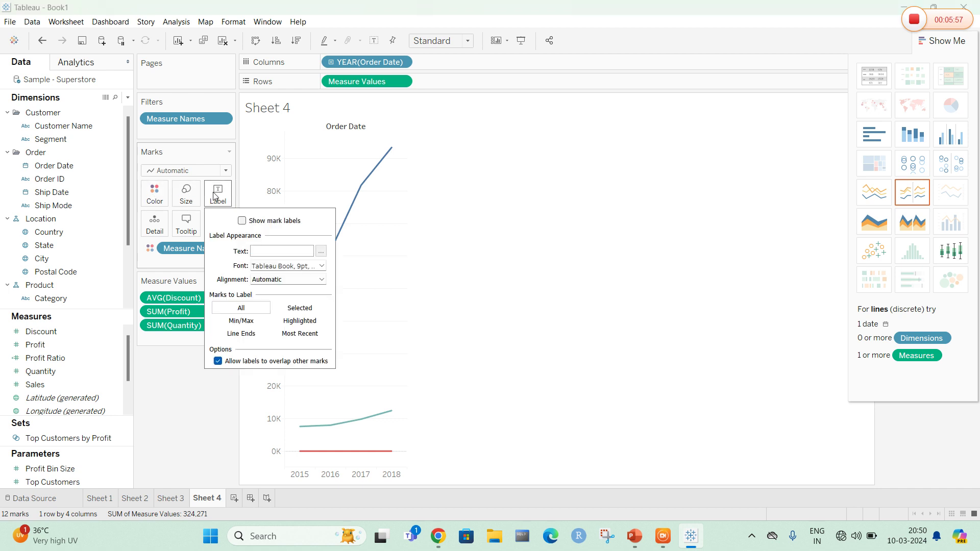
left_click(242, 221)
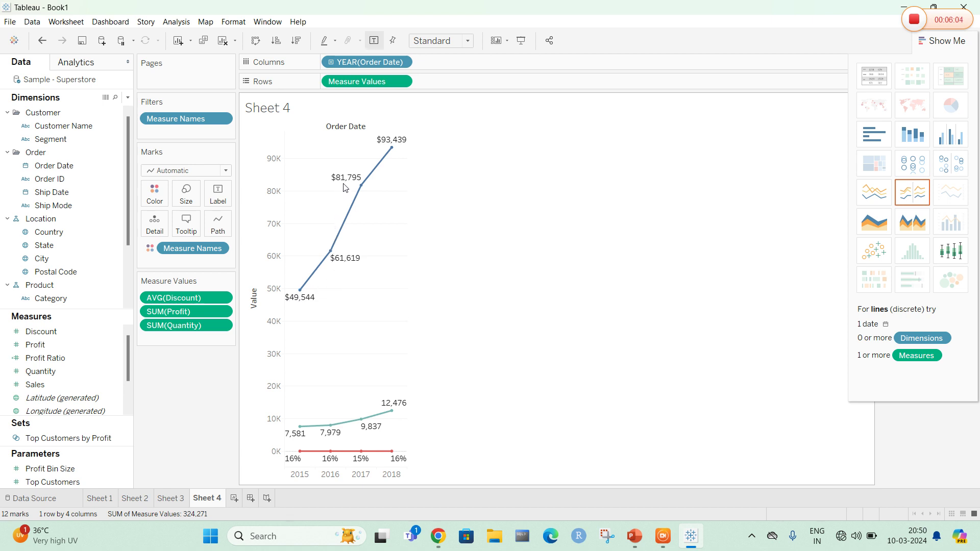
mouse_move(400, 147)
Recolor the three measure lines by assigning the Automatic palette to Measure Names
left_click(157, 196)
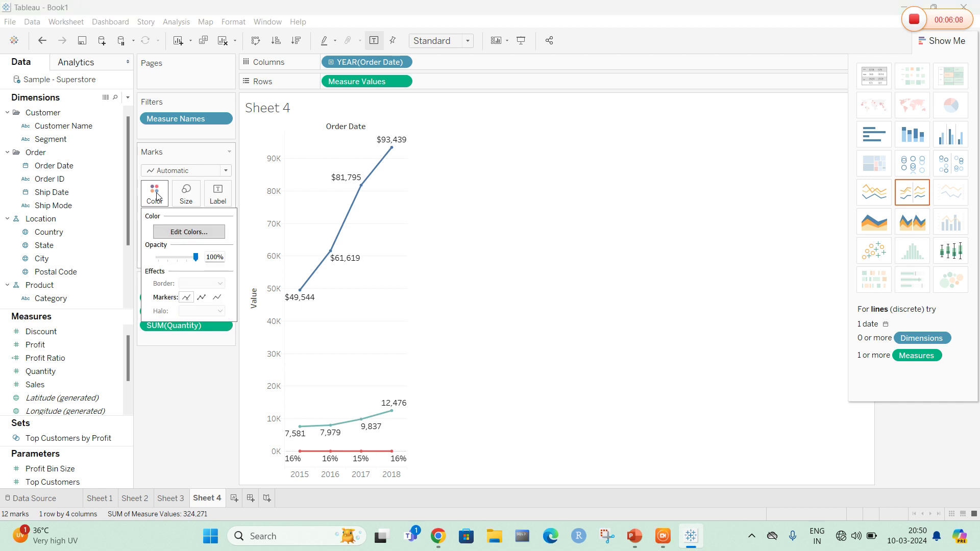
left_click(195, 236)
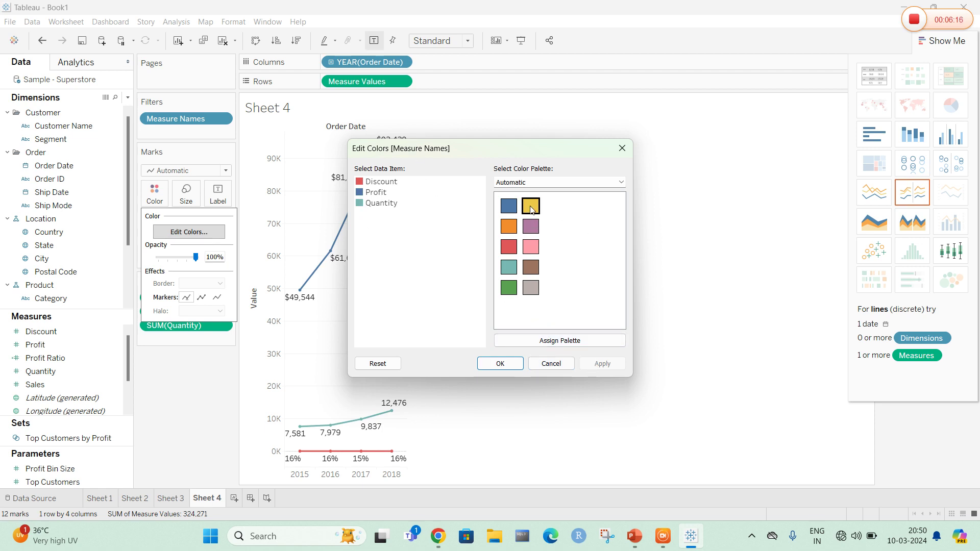
left_click(562, 342)
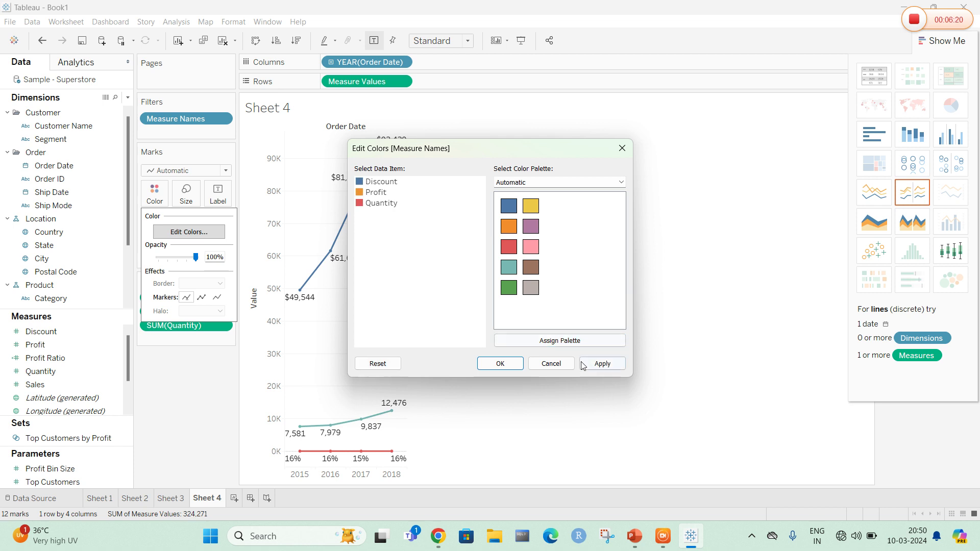
left_click(602, 364)
left_click(500, 364)
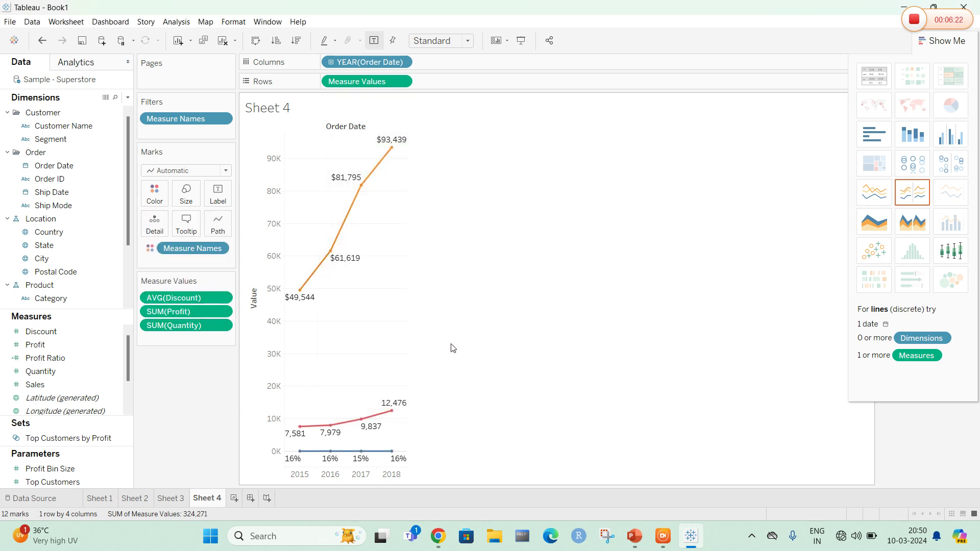
Increase the mark size to thicken the Discount, Profit and Quantity lines
left_click(186, 193)
left_click_drag(202, 224, 233, 223)
left_click(585, 307)
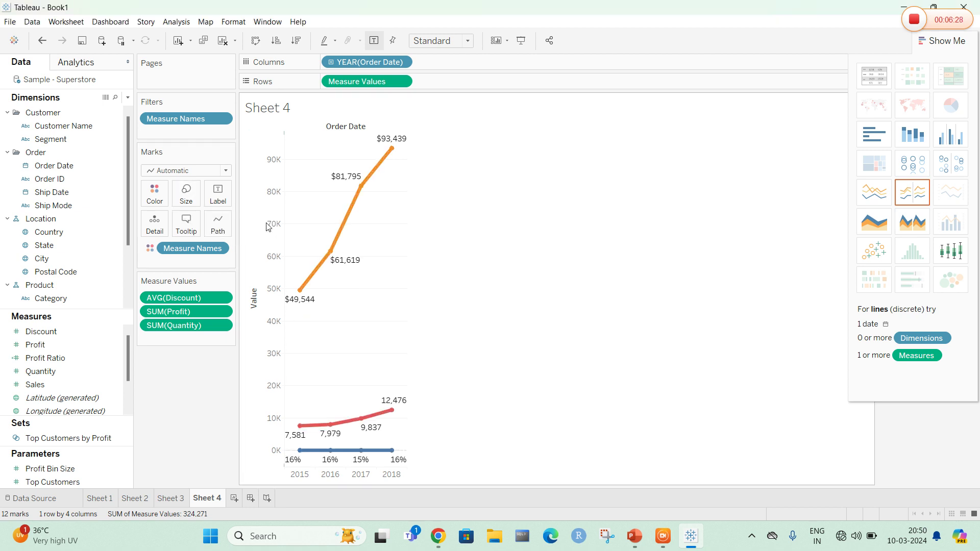
left_click(227, 197)
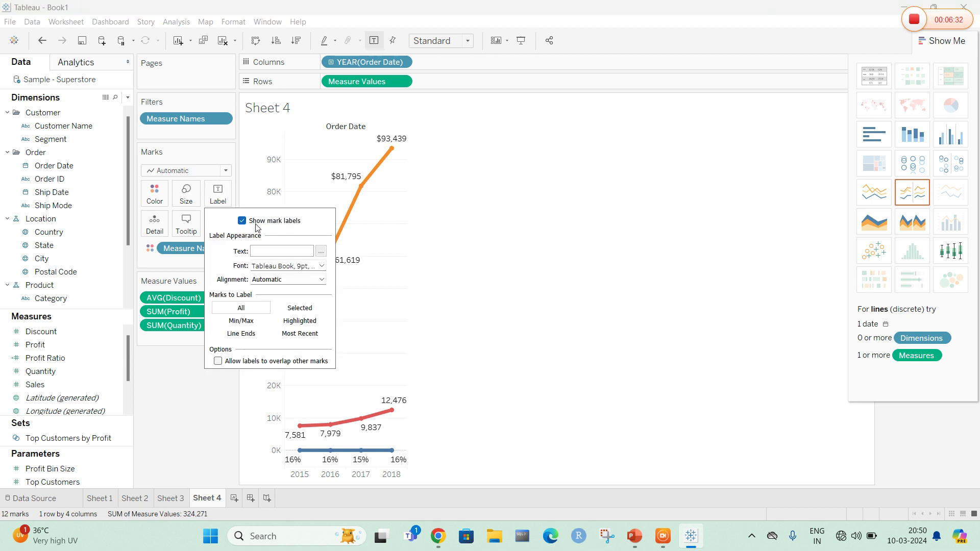
left_click(358, 235)
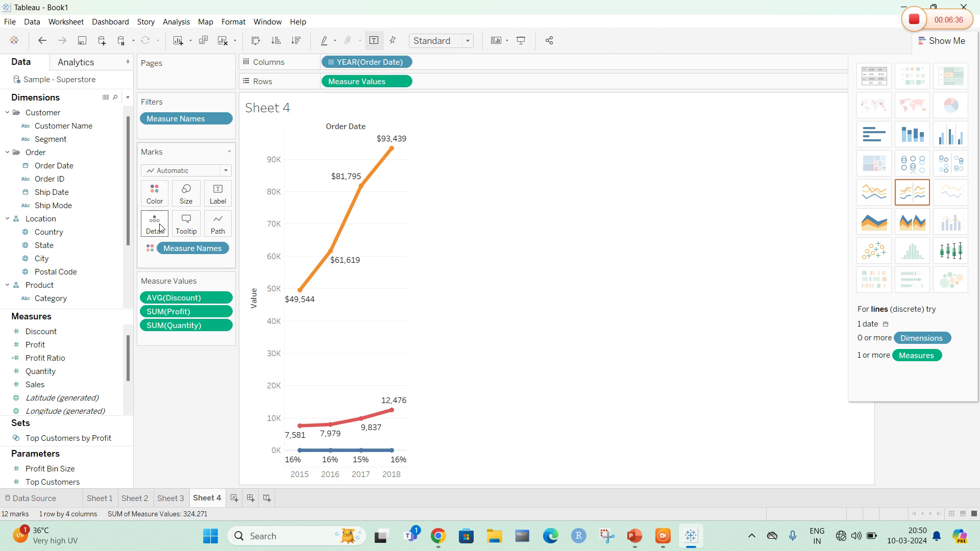
left_click(186, 224)
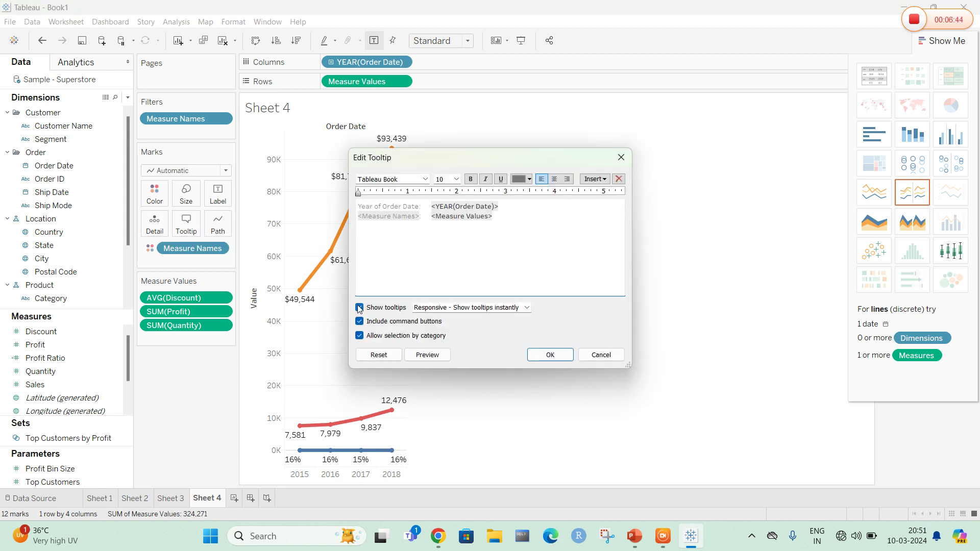
left_click(595, 357)
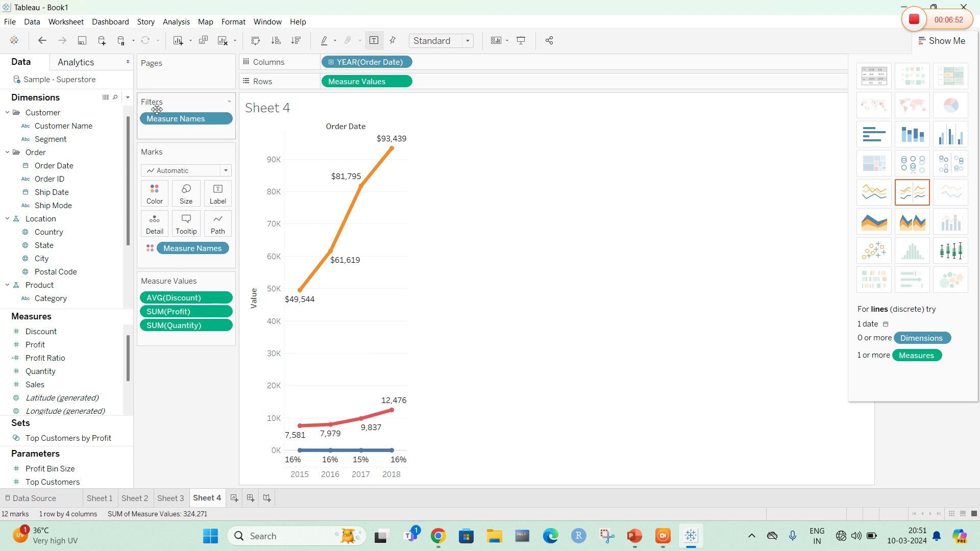
left_click(223, 121)
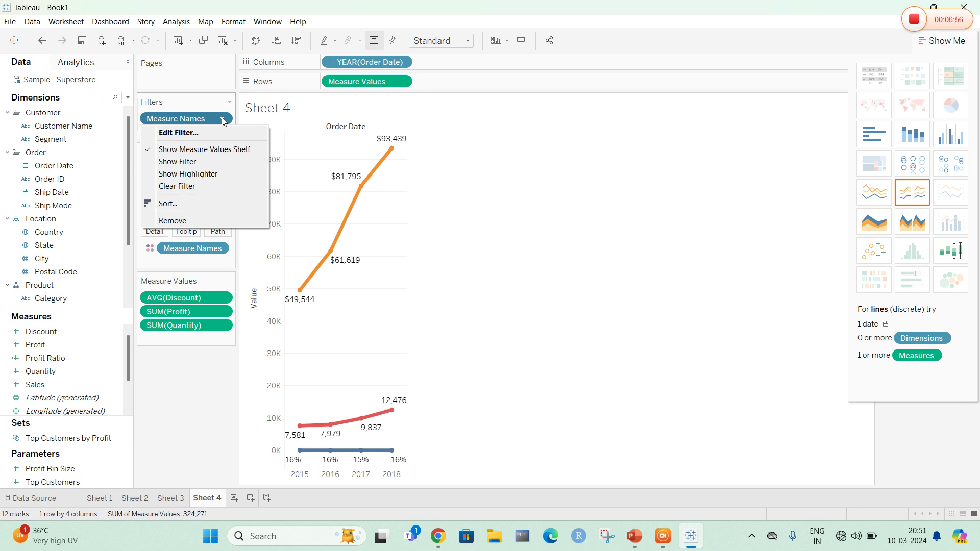
left_click(552, 257)
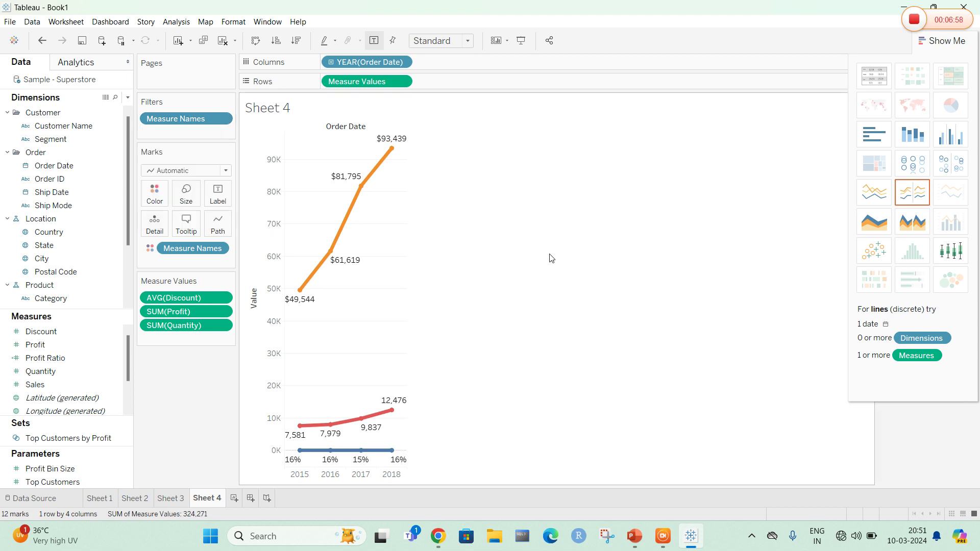
Check the Profit label settings on Sheet 1 and show mark labels on the Profit bars of Sheet 2
left_click(99, 499)
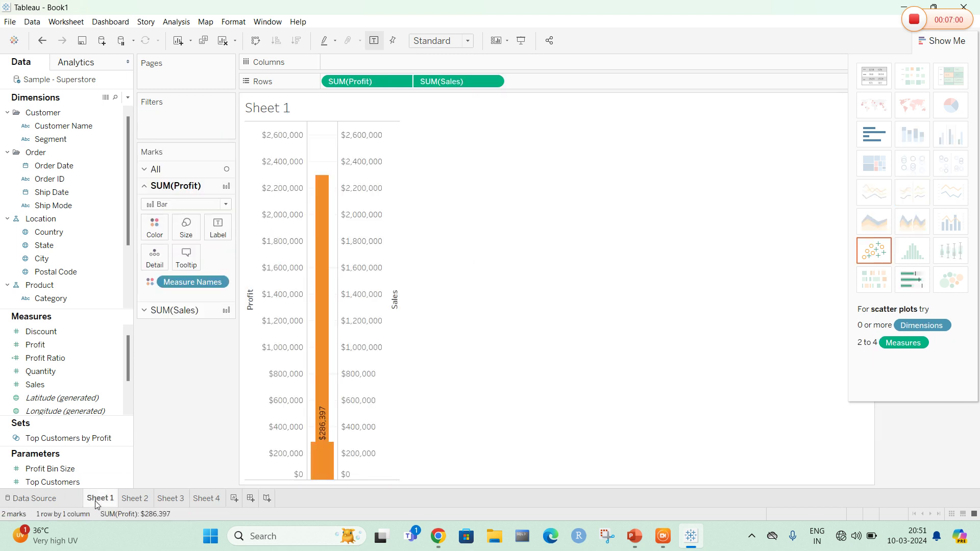
left_click(218, 228)
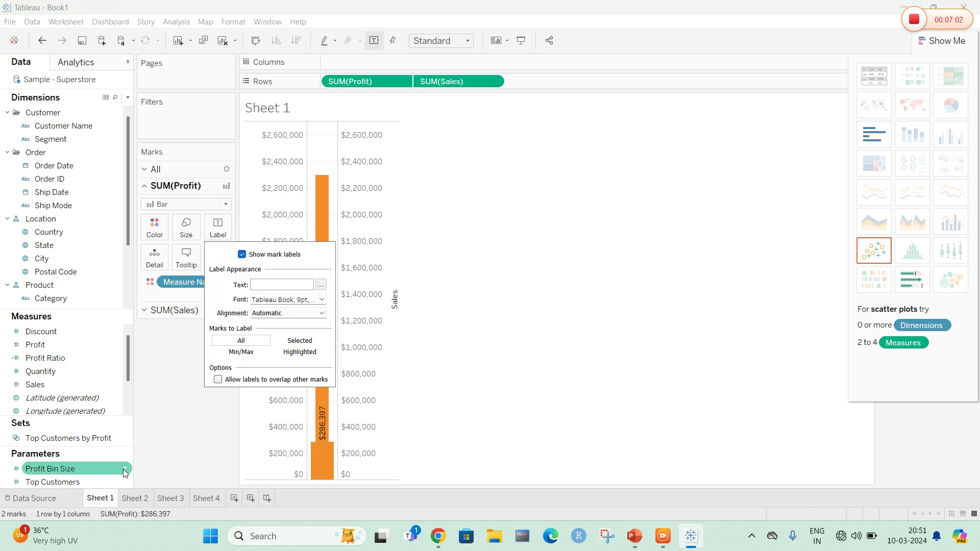
left_click(135, 498)
left_click(217, 249)
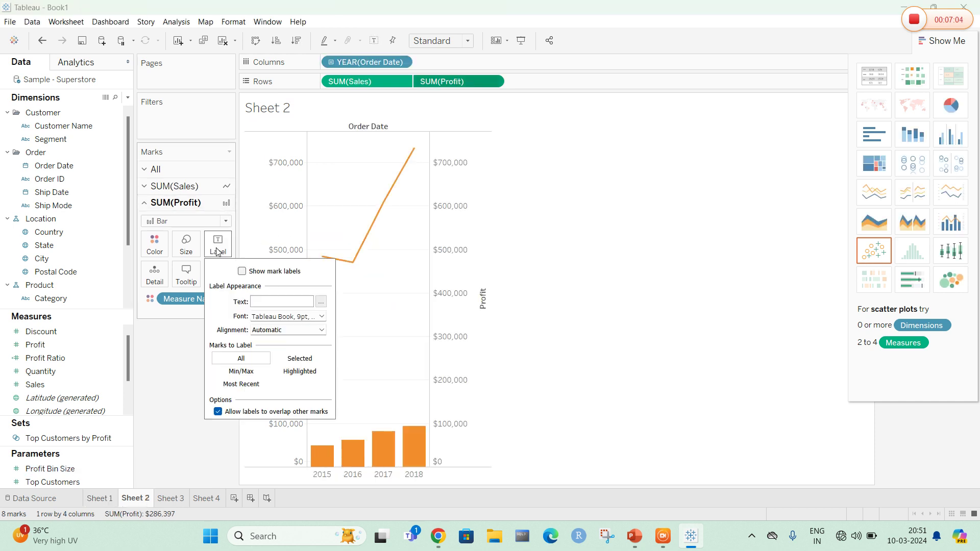
left_click(242, 271)
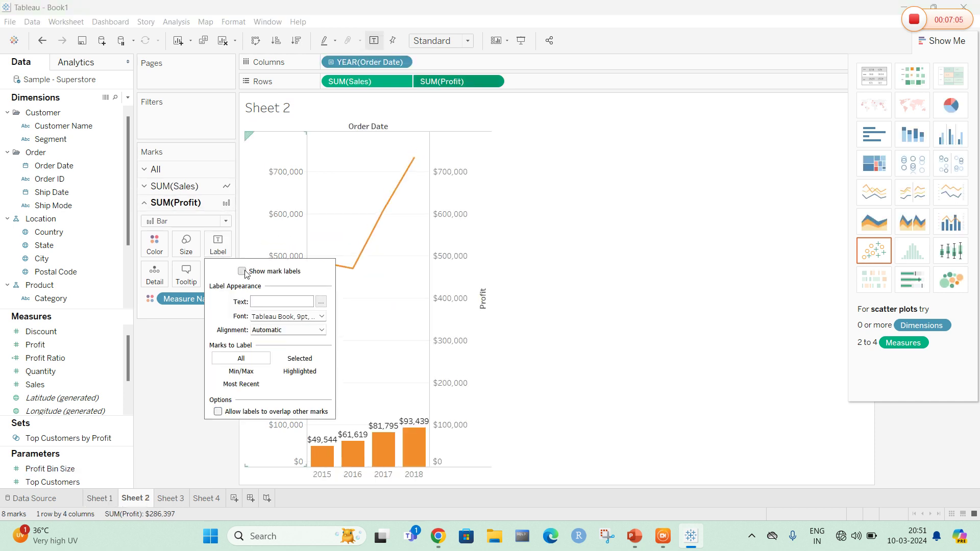
Show mark labels on the Discount, Profit and Sales lines of Sheet 3
left_click(177, 499)
left_click(218, 195)
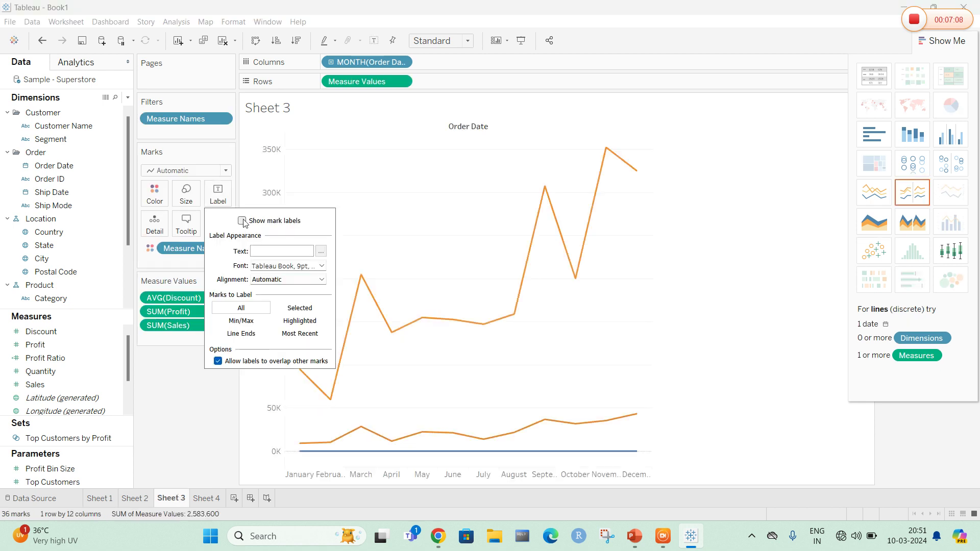
left_click(242, 220)
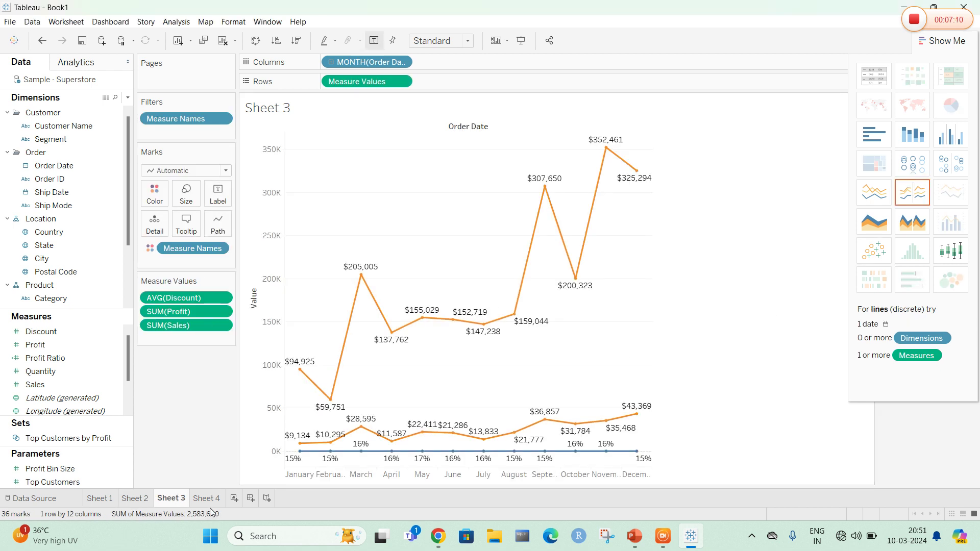
Create a new dashboard and place Sheet 1, Sheet 2, Sheet 3 and Sheet 4 on it
left_click(250, 498)
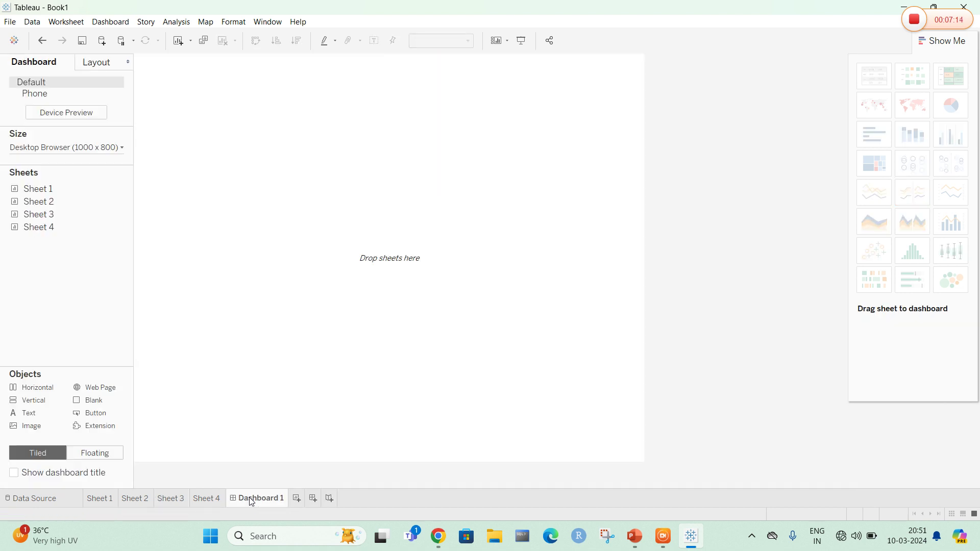
left_click_drag(38, 189, 207, 115)
left_click_drag(58, 202, 405, 200)
left_click_drag(39, 215, 482, 292)
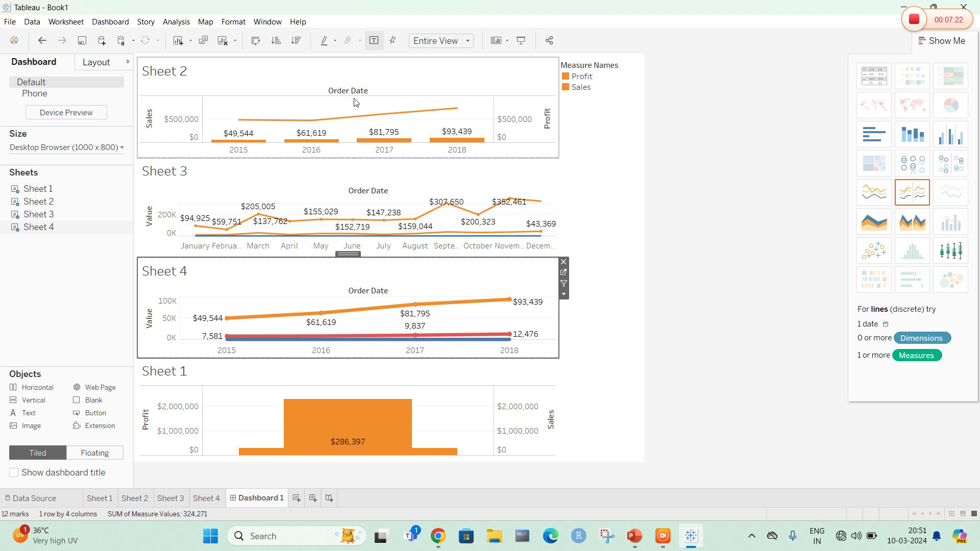
Move Sheet 3 and Sheet 4 into the column below the Measure Names legend, with Sheet 4 beneath Sheet 3
left_click(458, 108)
left_click_drag(394, 231, 487, 211)
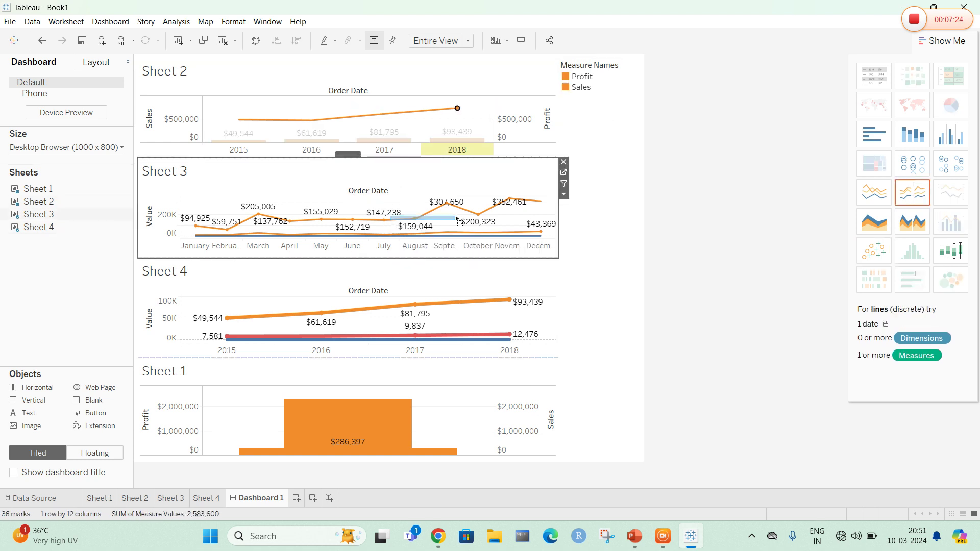
left_click_drag(353, 156, 608, 159)
left_click(347, 268)
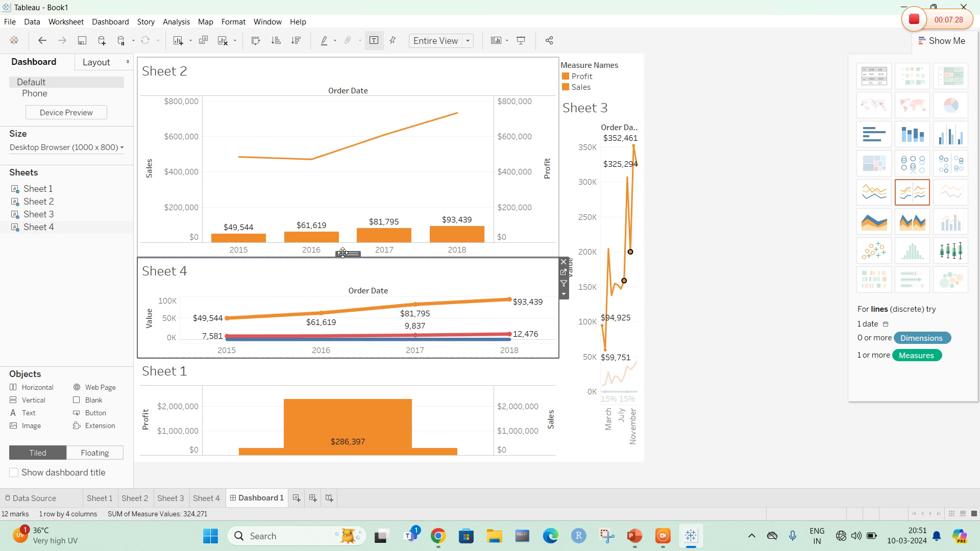
left_click_drag(343, 253, 620, 386)
left_click(727, 422)
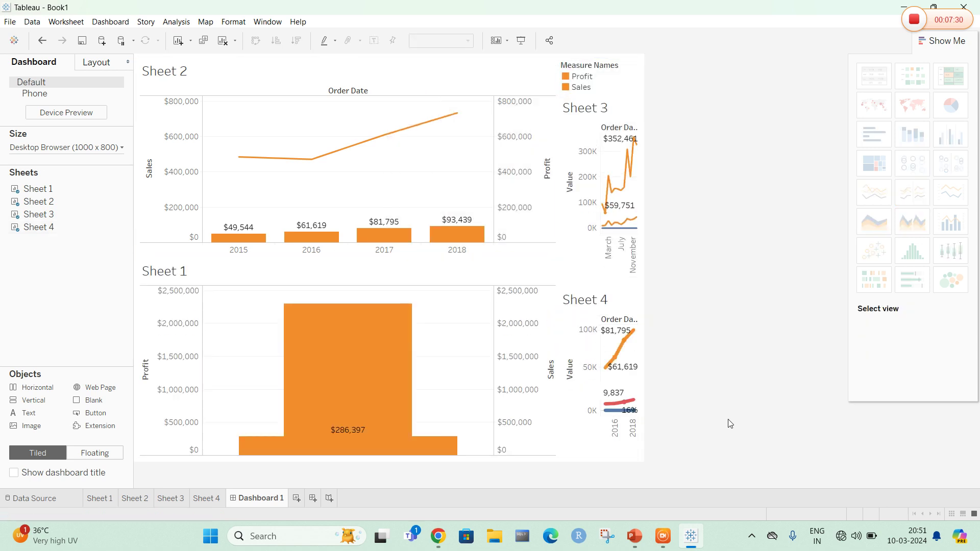
Set the dashboard's fixed size to Generic Desktop (1366 x 768)
left_click(113, 149)
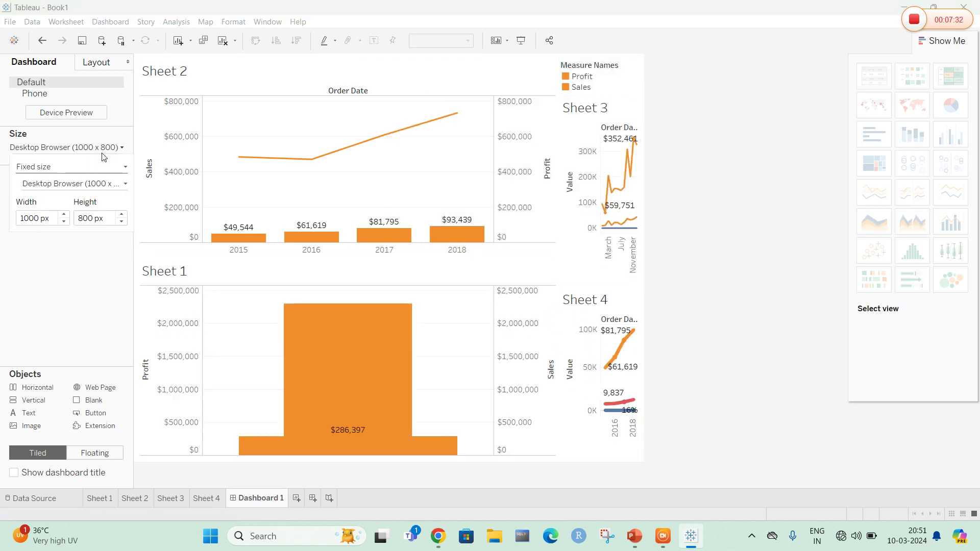
left_click(81, 185)
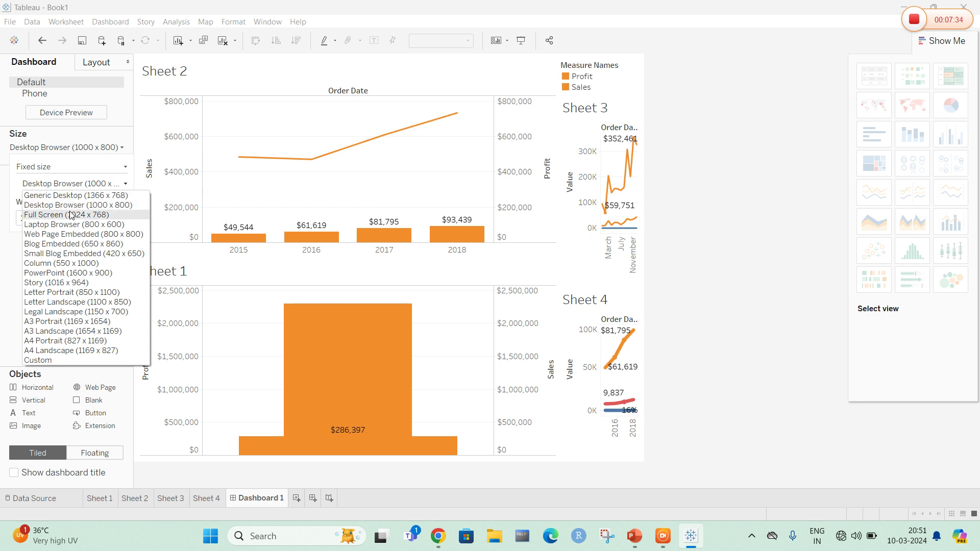
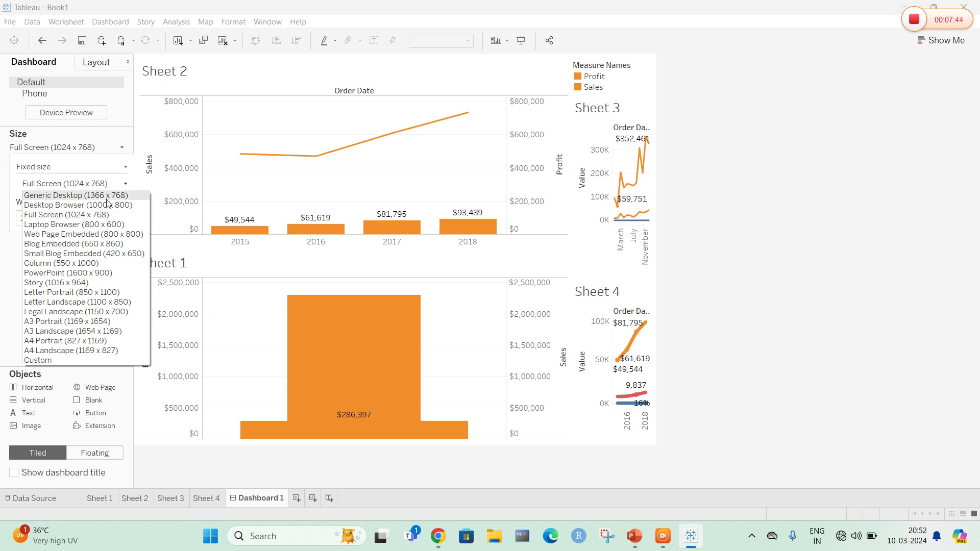
left_click(108, 196)
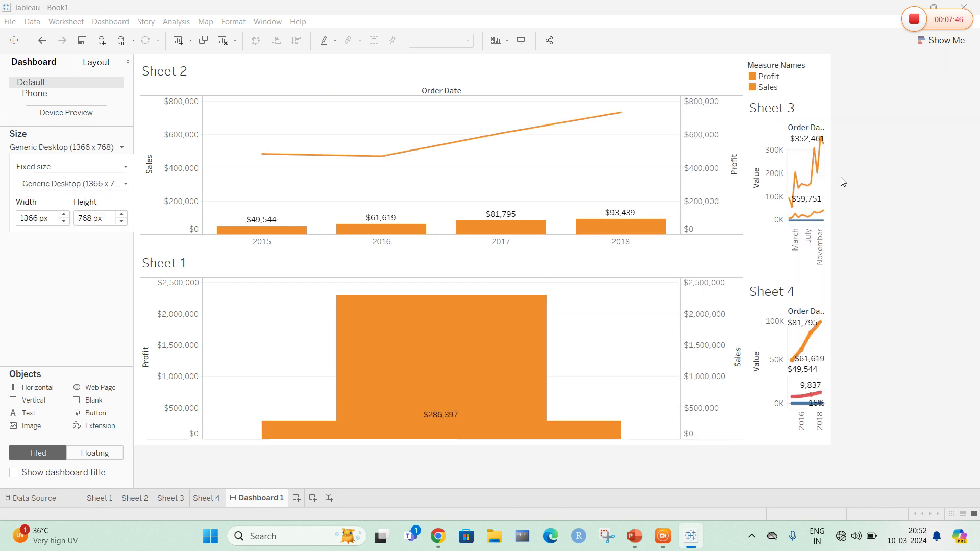
left_click(857, 224)
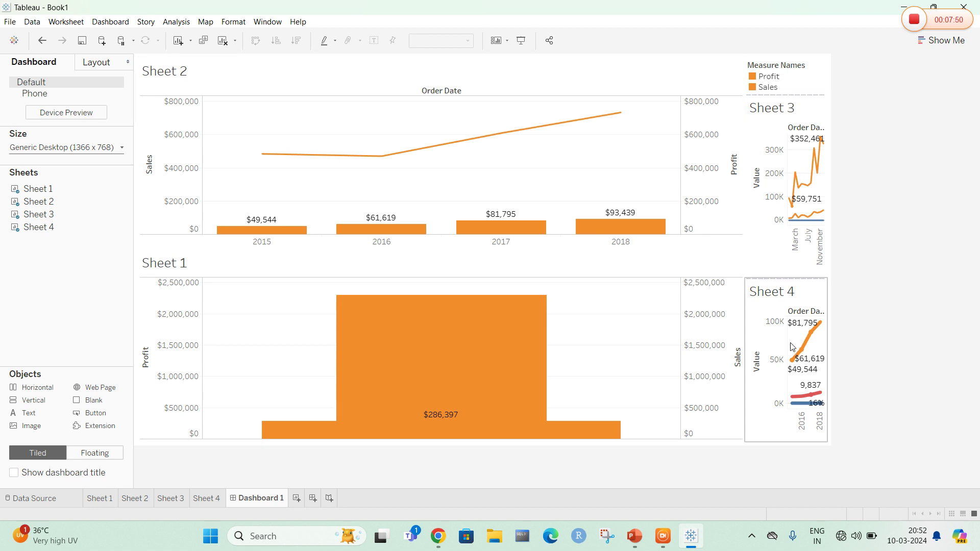
Replace the Sheet 2 chart's title on the dashboard with "sales data"
left_click(368, 64)
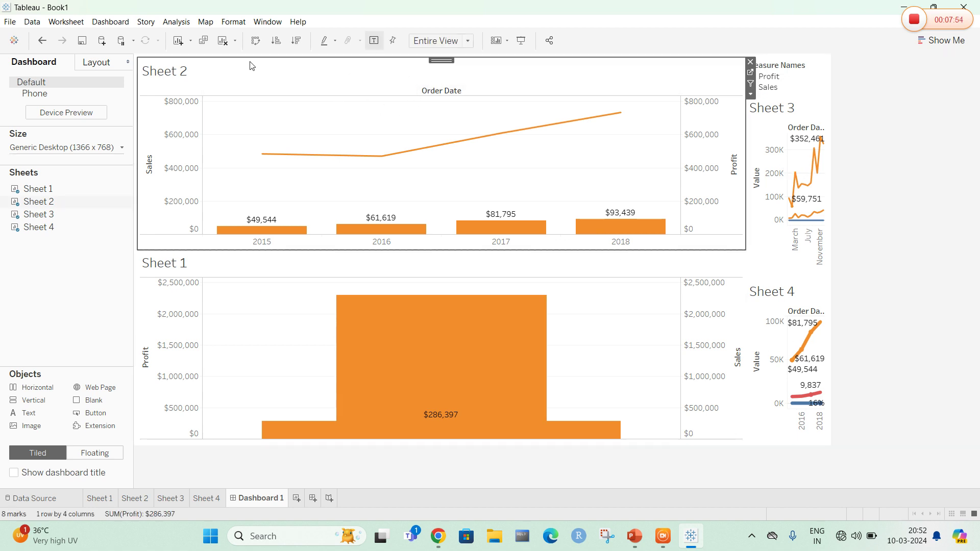
double_click(154, 72)
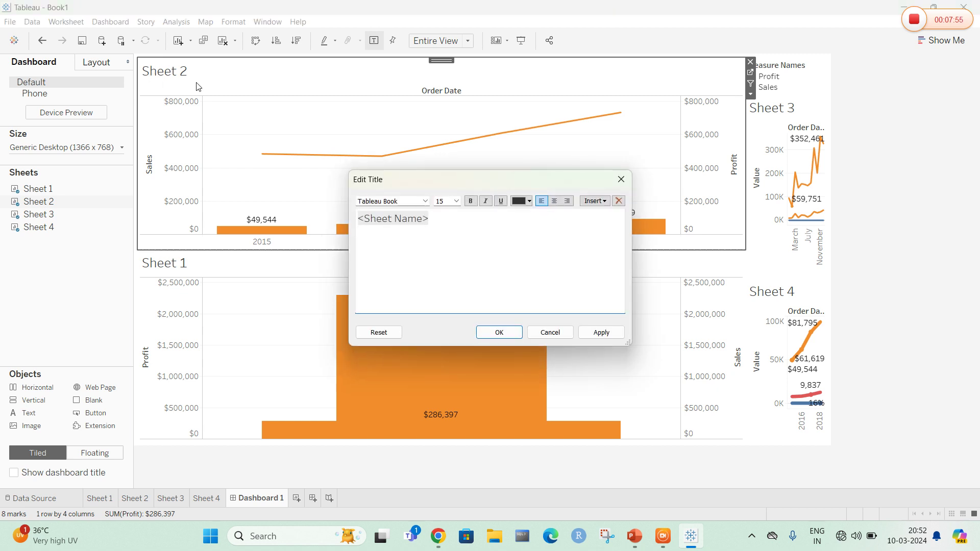
double_click(406, 221)
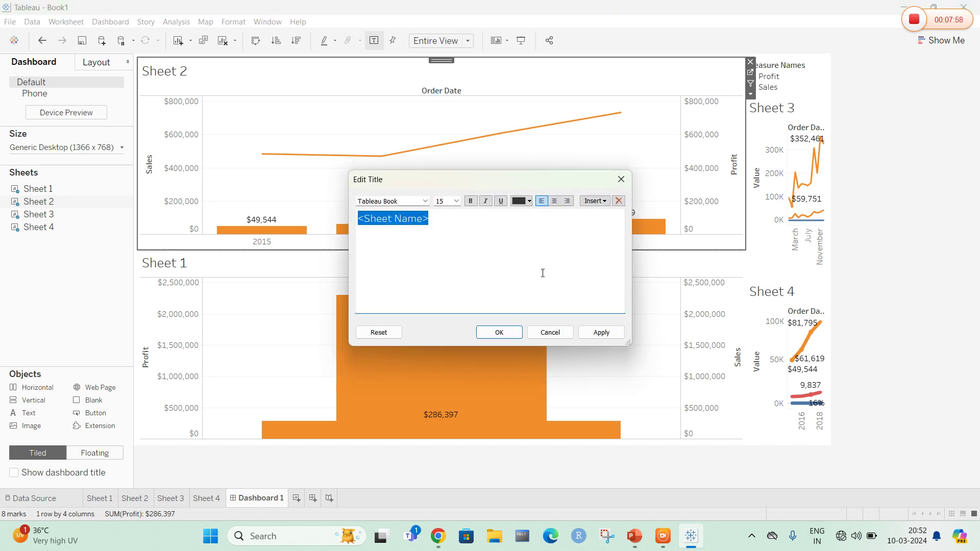
type("sales data")
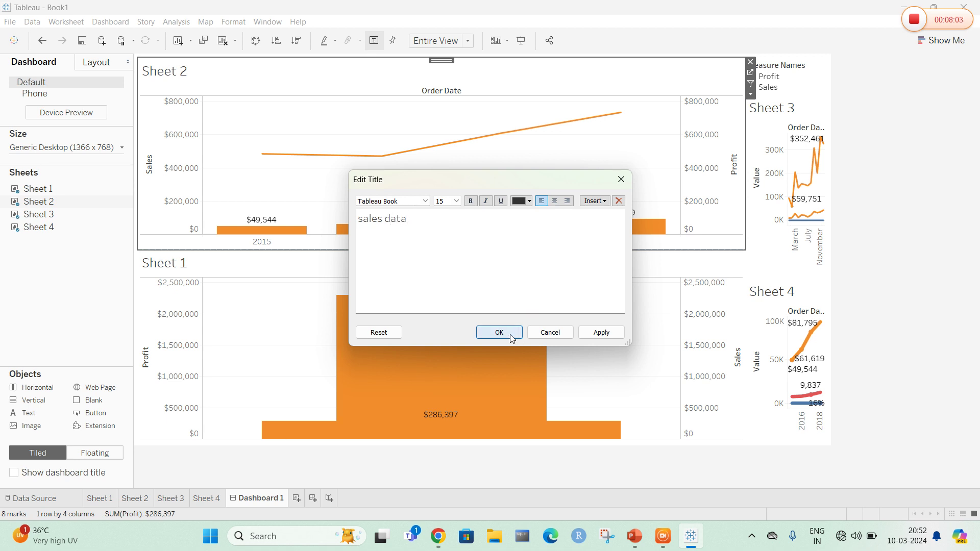
left_click(510, 333)
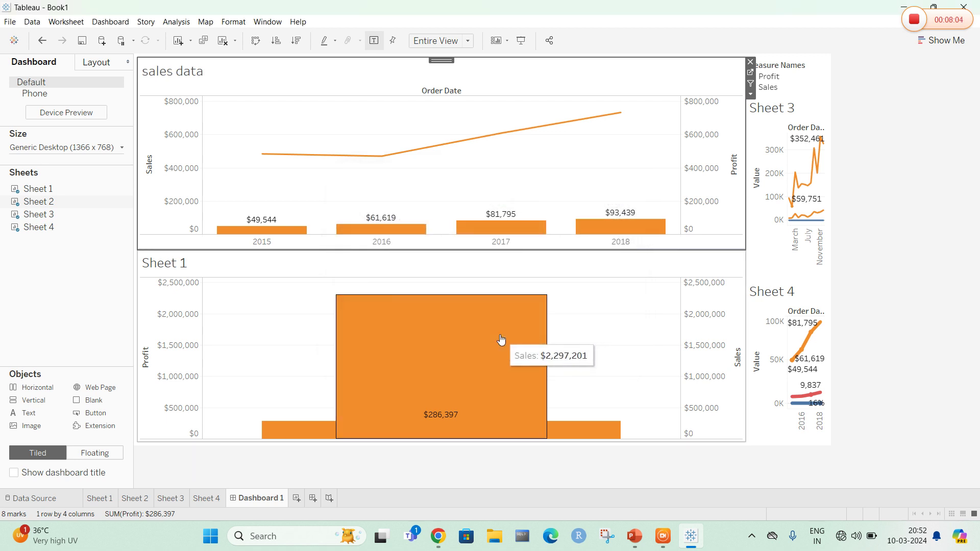
Replace the Sheet 1 chart's title on the dashboard with "profit data"
double_click(174, 266)
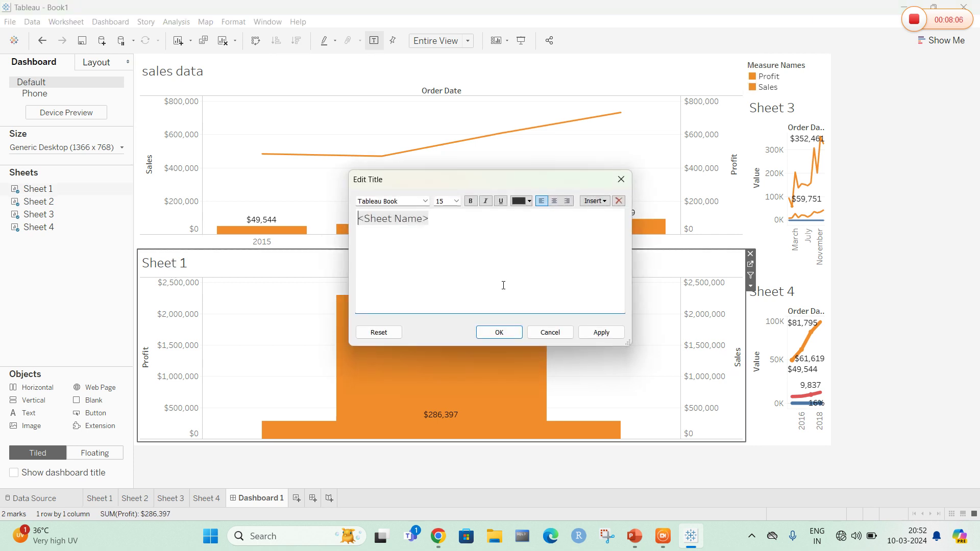
left_click_drag(429, 222, 345, 217)
type("profit data")
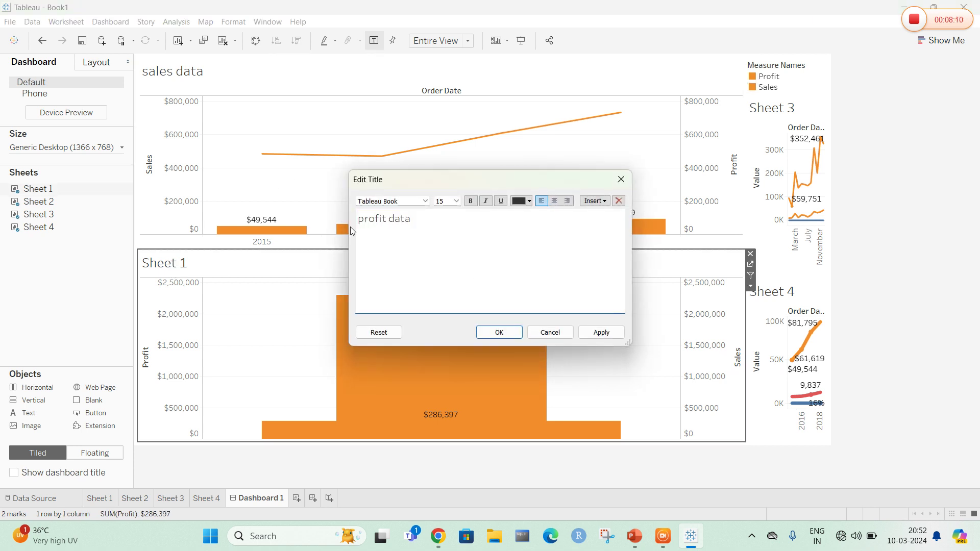
left_click(481, 332)
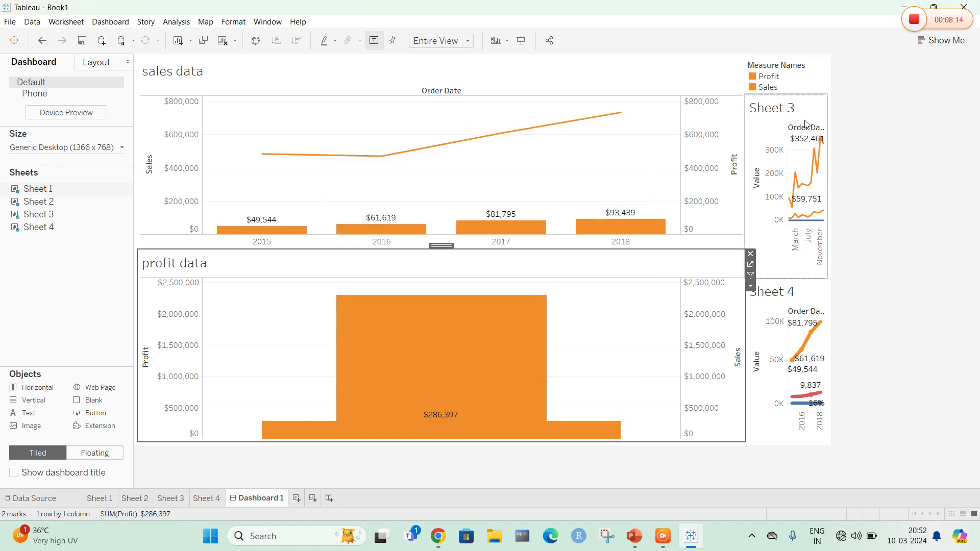
Widen the dashboard column holding the legend, Sheet 3 and Sheet 4 by shifting its border toward the sales and profit charts
left_click_drag(746, 116, 613, 117)
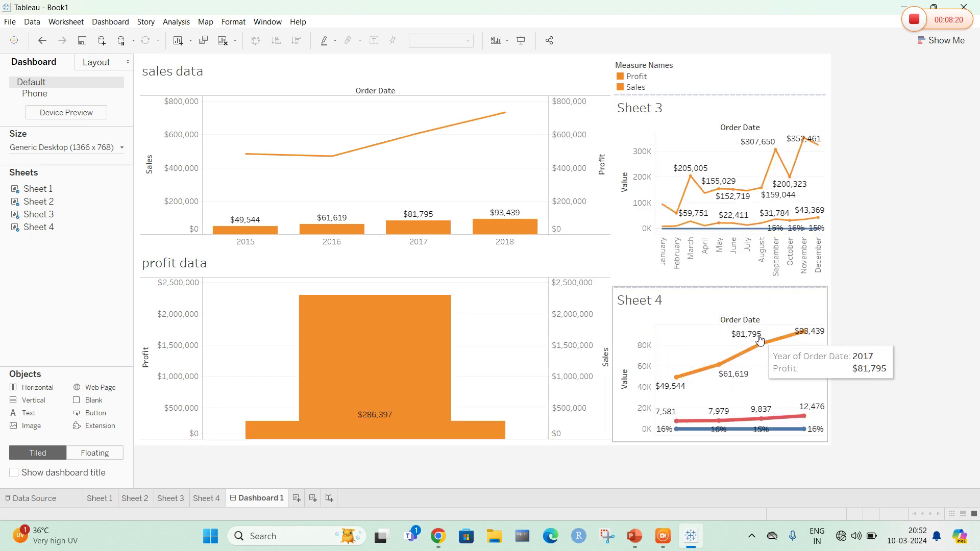
mouse_move(714, 192)
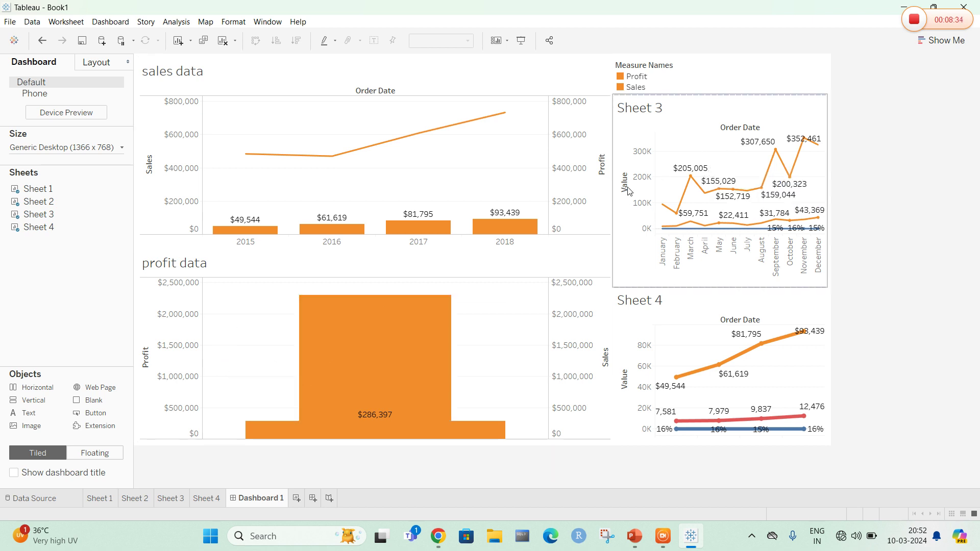
mouse_move(719, 368)
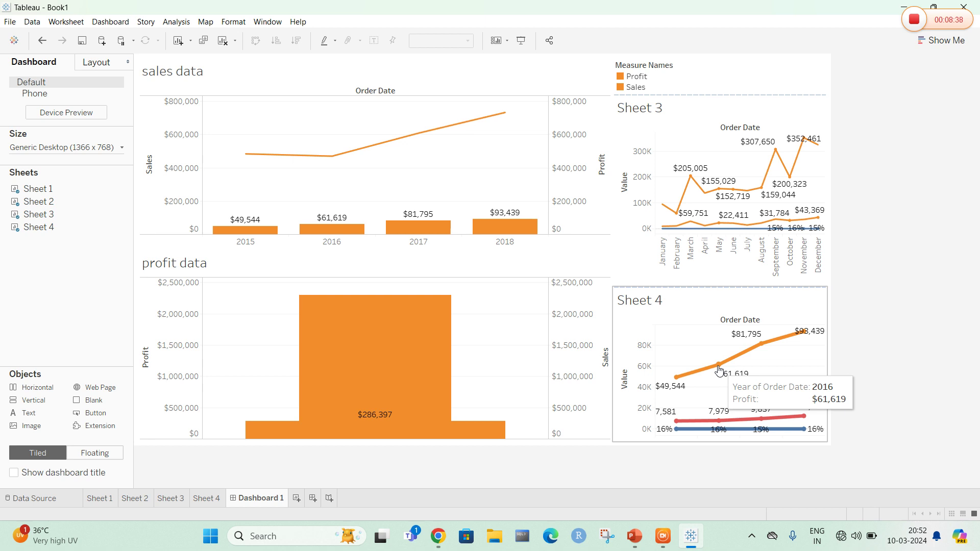
left_click(99, 498)
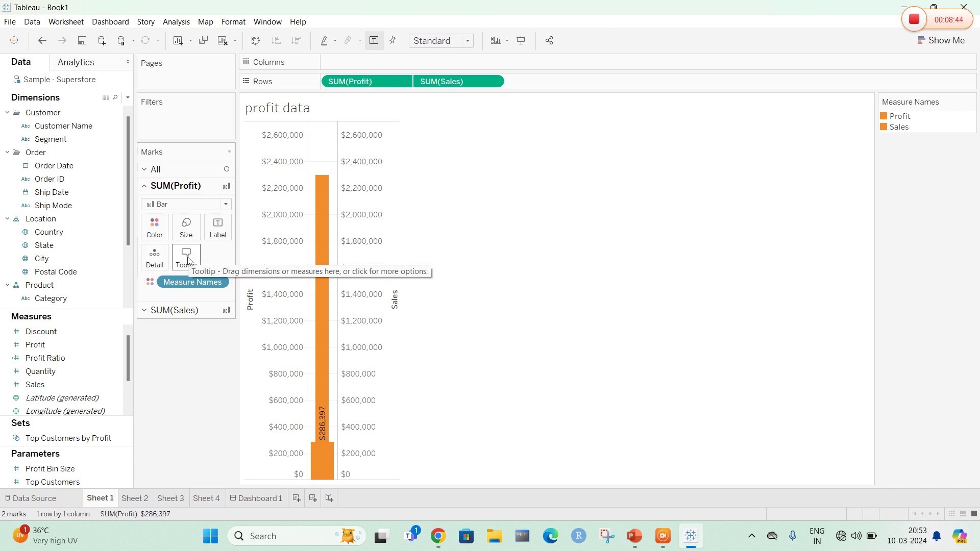
left_click(252, 503)
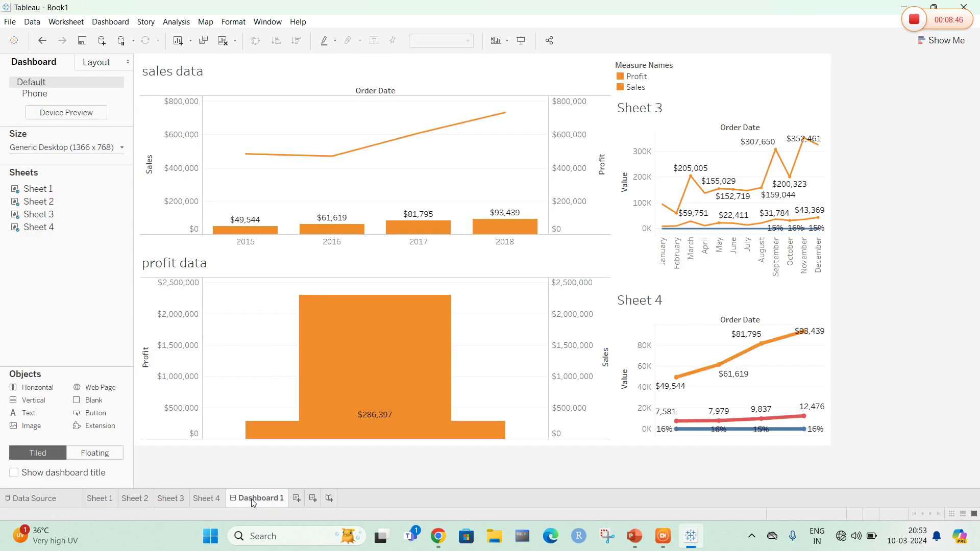
mouse_move(353, 368)
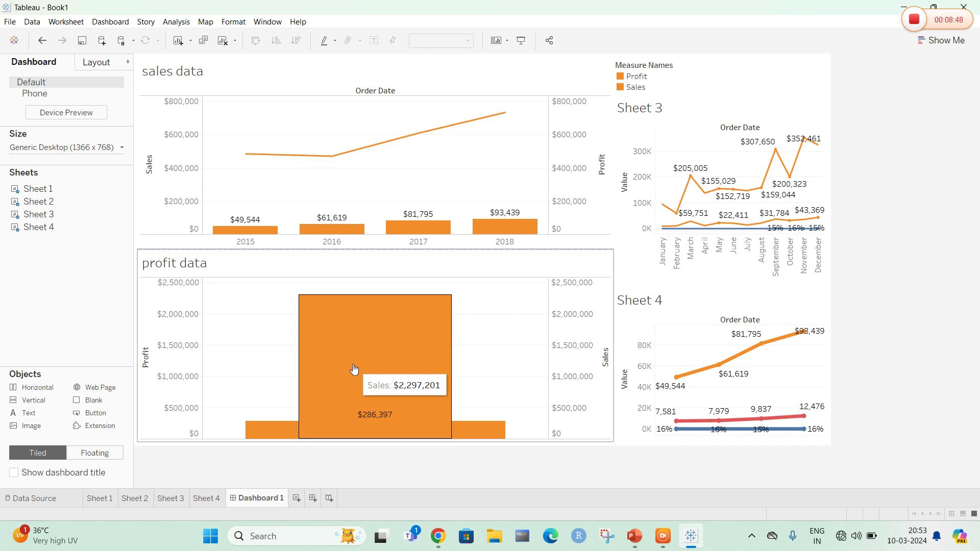